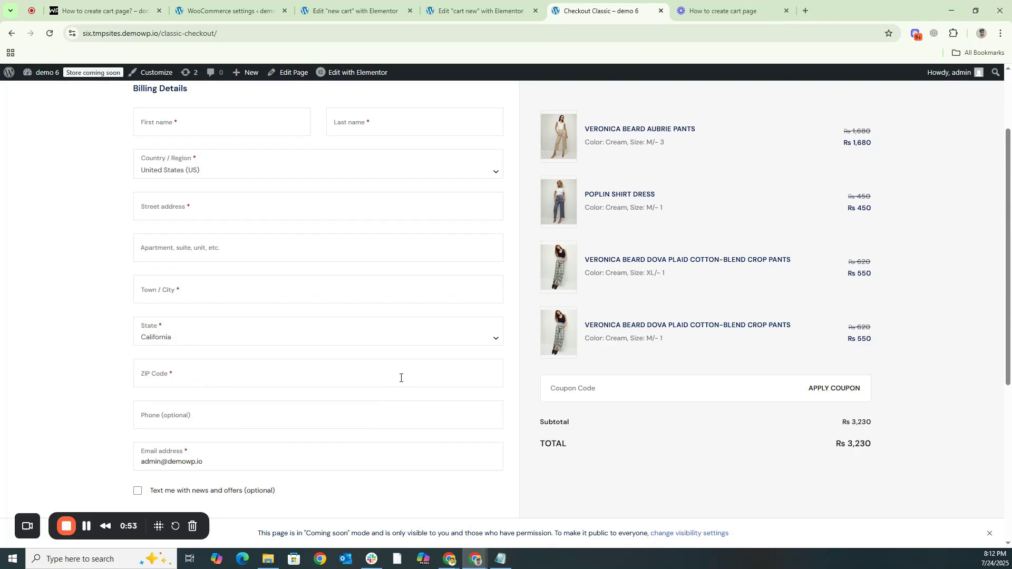
- Create a new WordPress page titled "custom checkout" and publish it
mouse_move(10, 79)
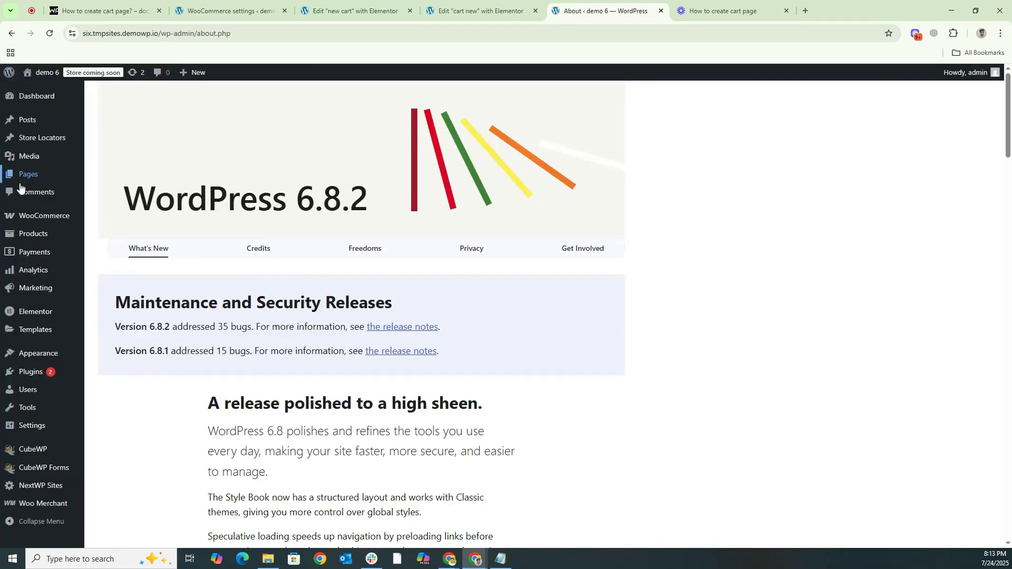
mouse_move(26, 177)
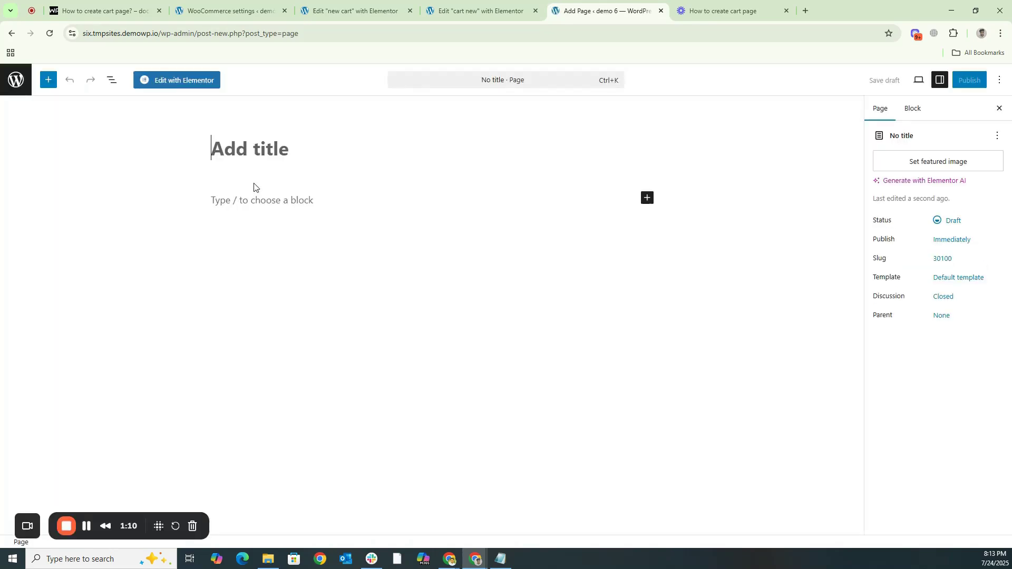
type("custom checkou")
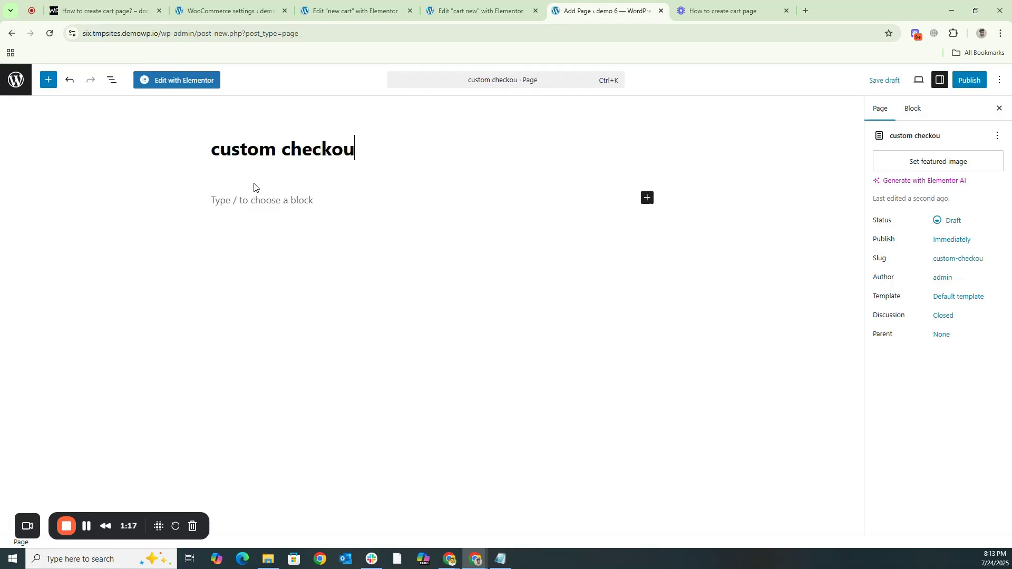
type("t")
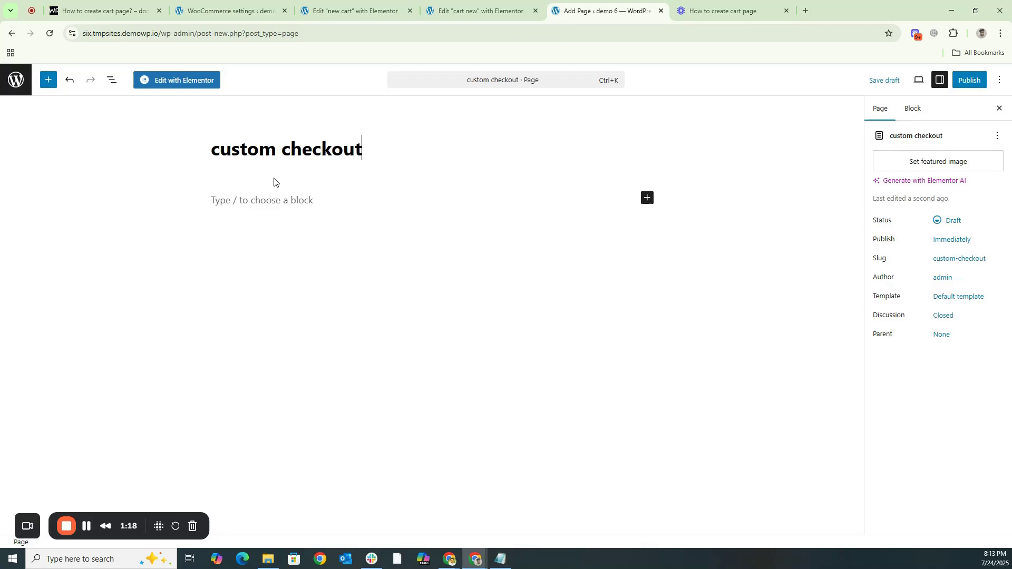
left_click(969, 82)
left_click(969, 83)
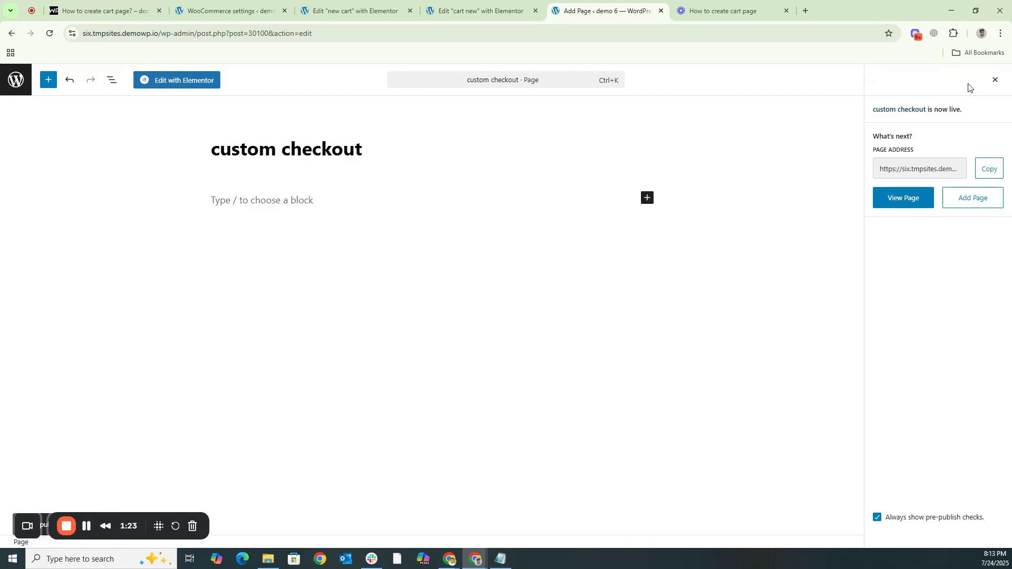
- Open the custom checkout page for editing in Elementor and add a Shortcode widget to the empty content area
left_click(176, 79)
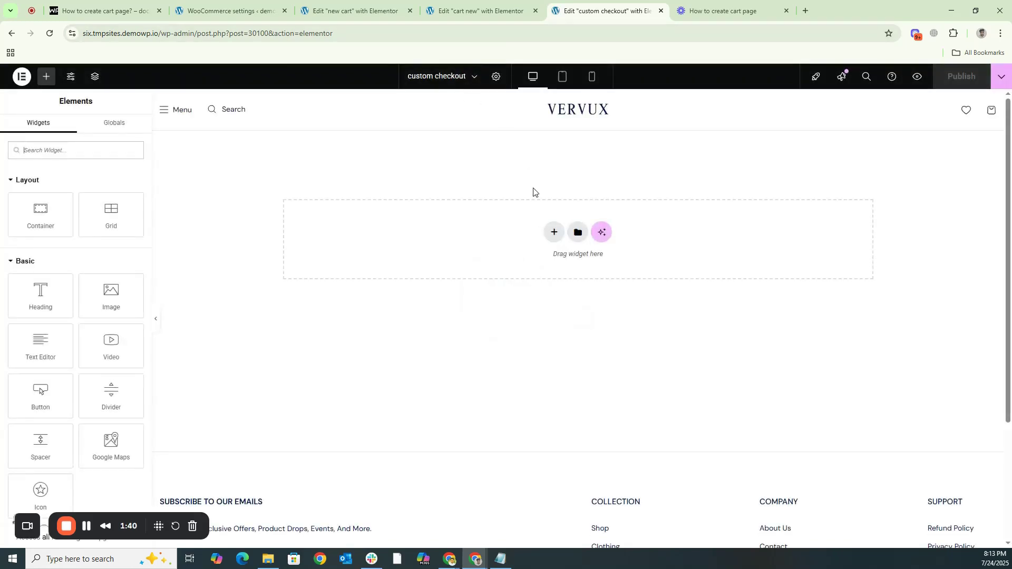
left_click(126, 153)
type("shot")
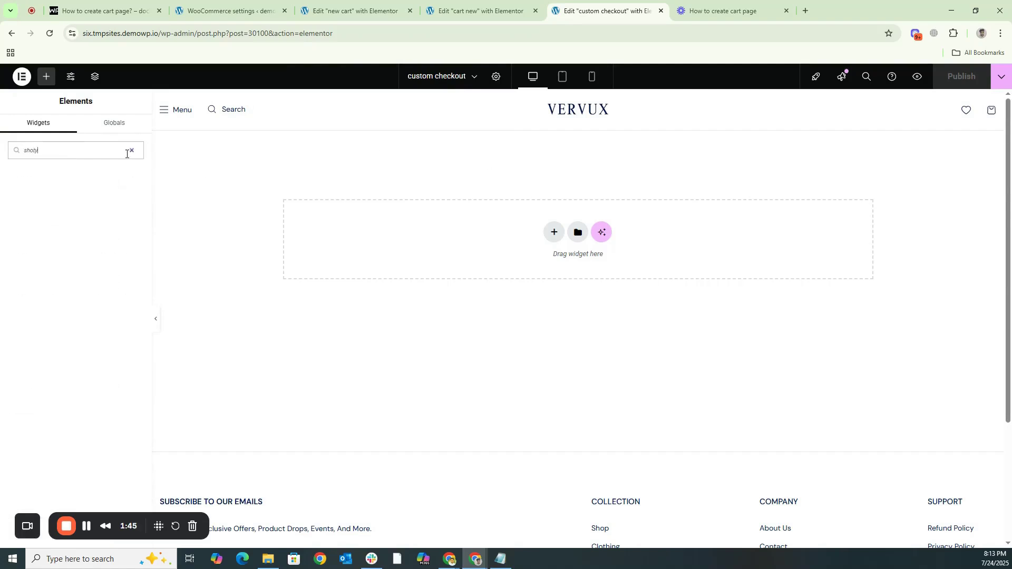
key("BackSpace")
left_click_drag(42, 187, 540, 241)
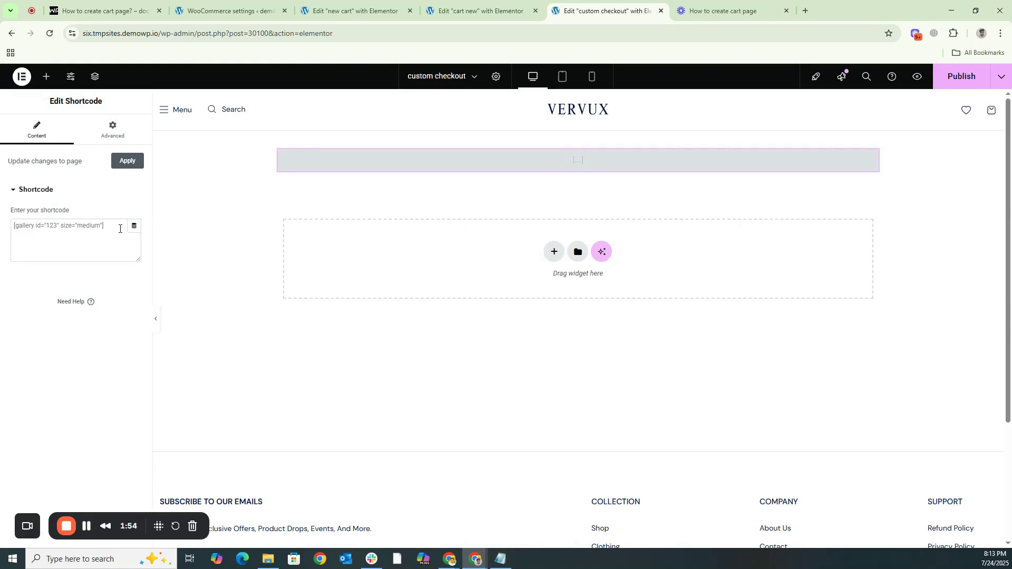
- Copy the [woocommerce_checkout] shortcode from the checkout page documentation and paste it into the Shortcode widget
left_click(118, 9)
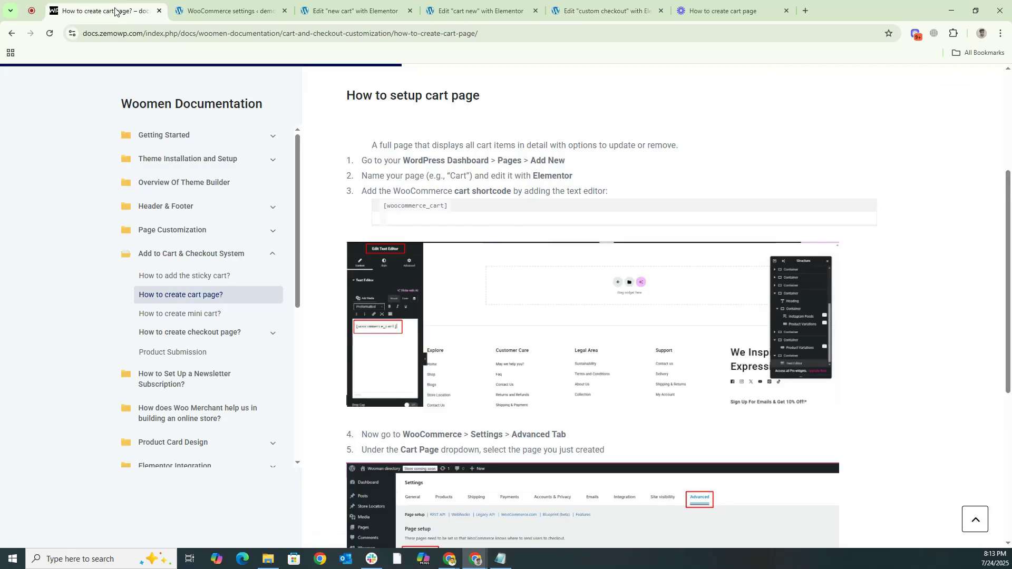
left_click_drag(463, 210, 400, 207)
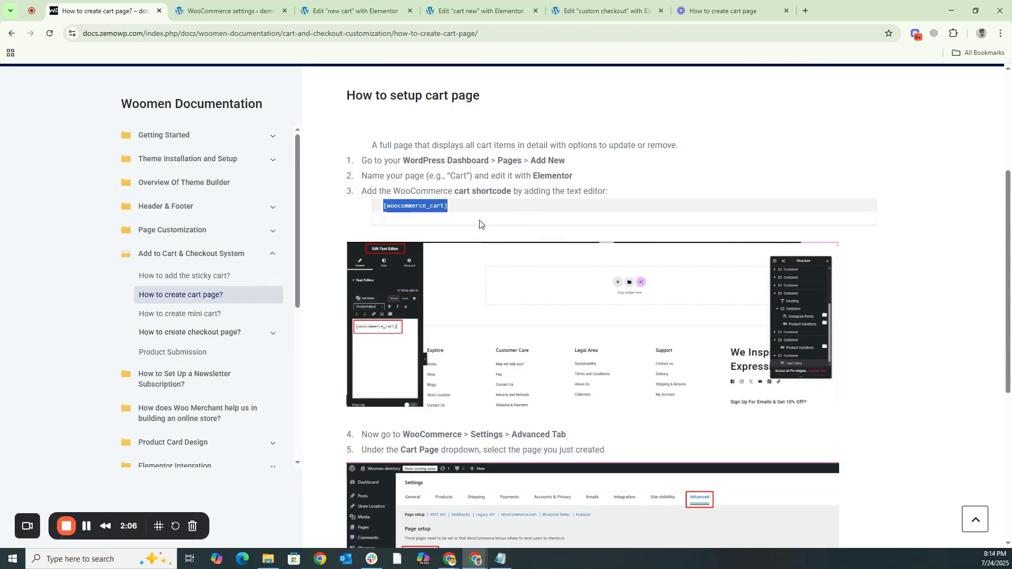
left_click_drag(471, 177, 381, 180)
right_click(407, 174)
left_click(418, 186)
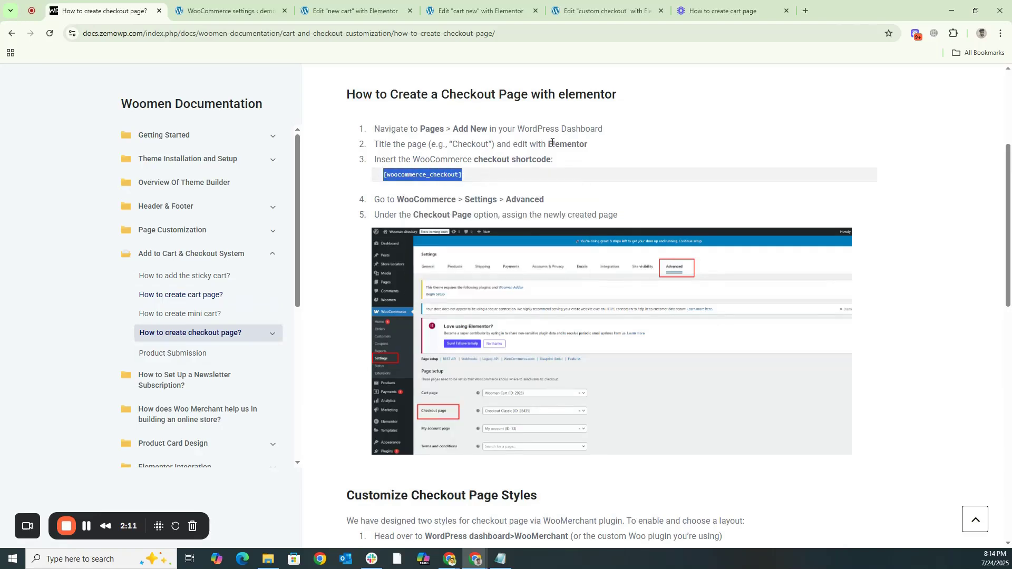
left_click(574, 14)
right_click(62, 238)
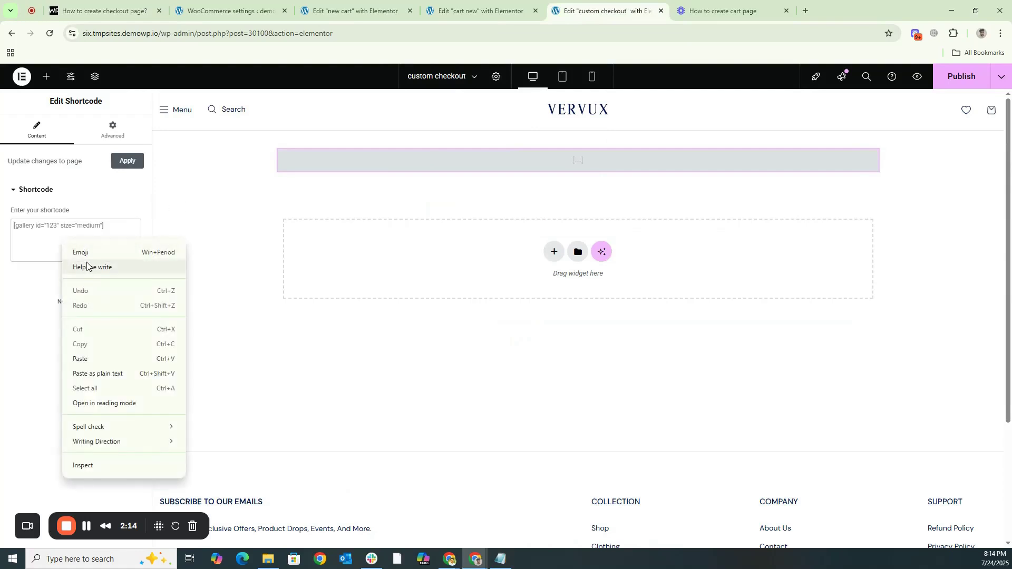
left_click(94, 361)
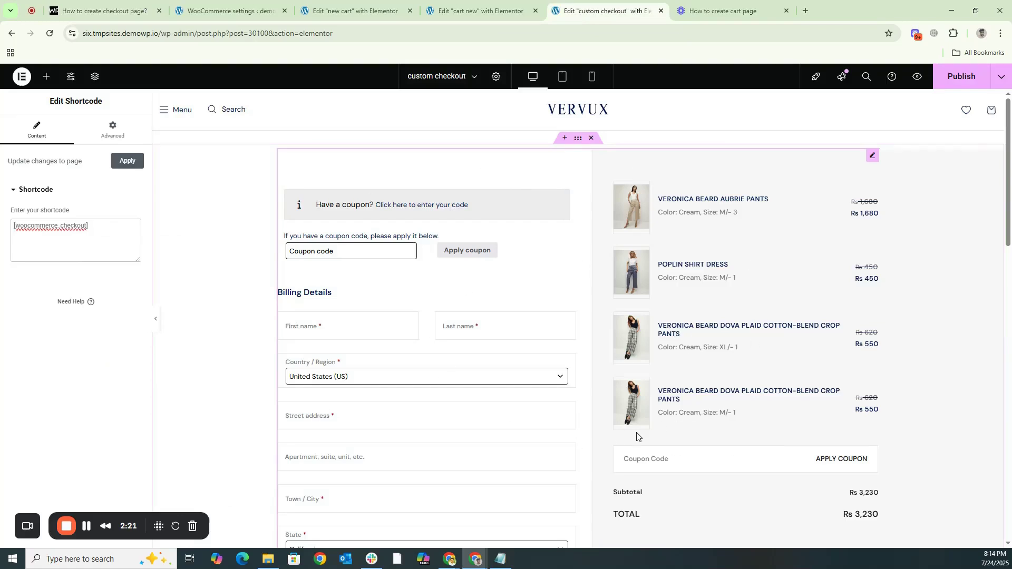
- Set the content width of the checkout form's container to Full Width and publish the page
left_click(230, 168)
left_click(94, 231)
left_click(92, 244)
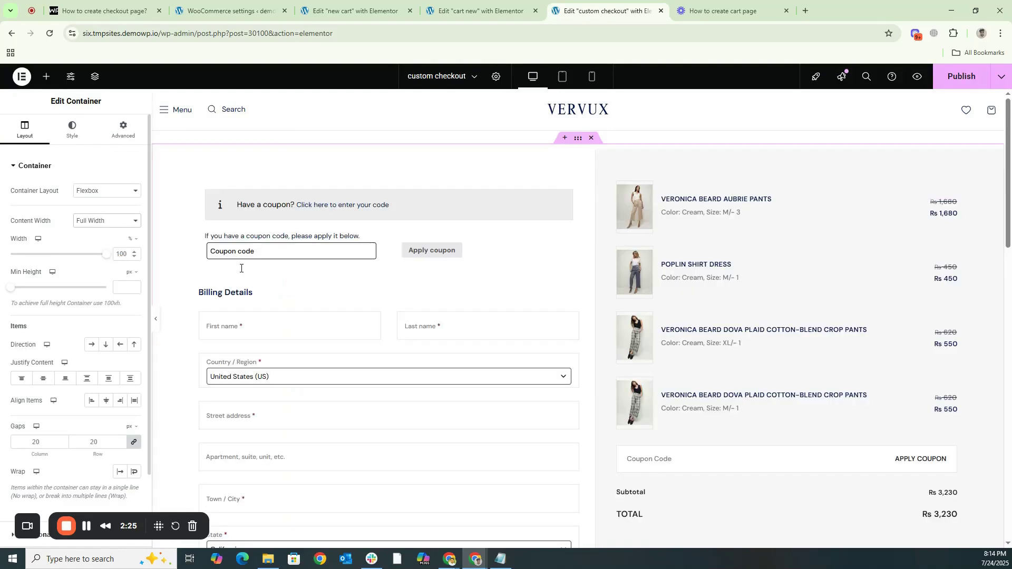
scroll(758, 272, "down", 7)
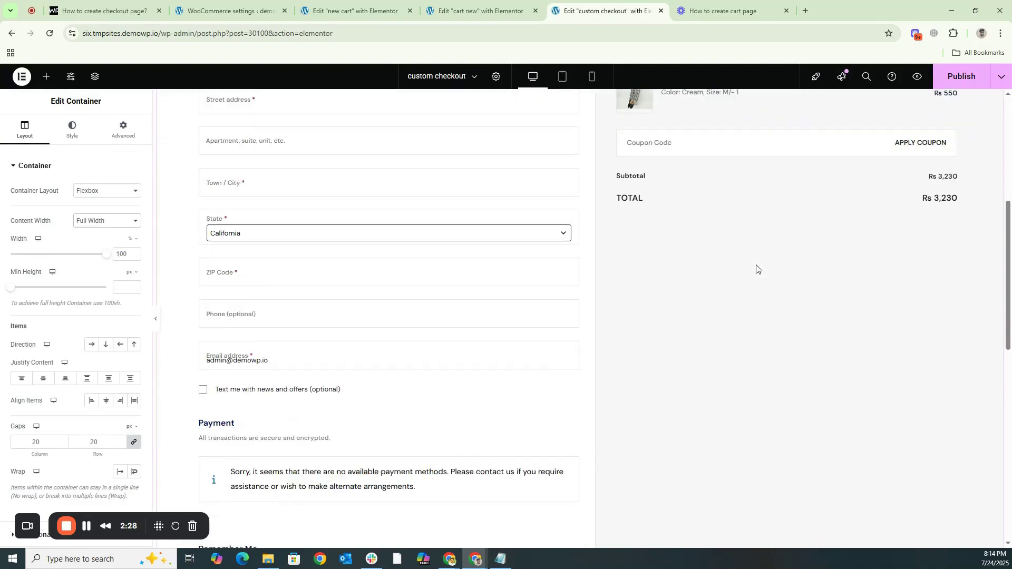
left_click(950, 82)
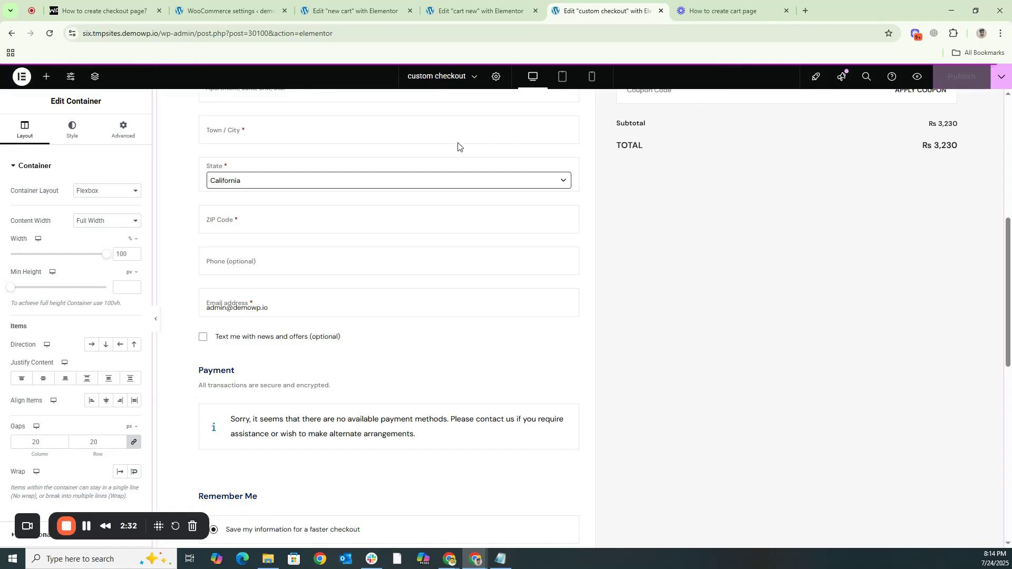
- Open the storefront in a new tab, proceed from the shopping bag to checkout, and check which page address is used
left_click(224, 12)
mouse_move(46, 72)
right_click(50, 95)
left_click(74, 101)
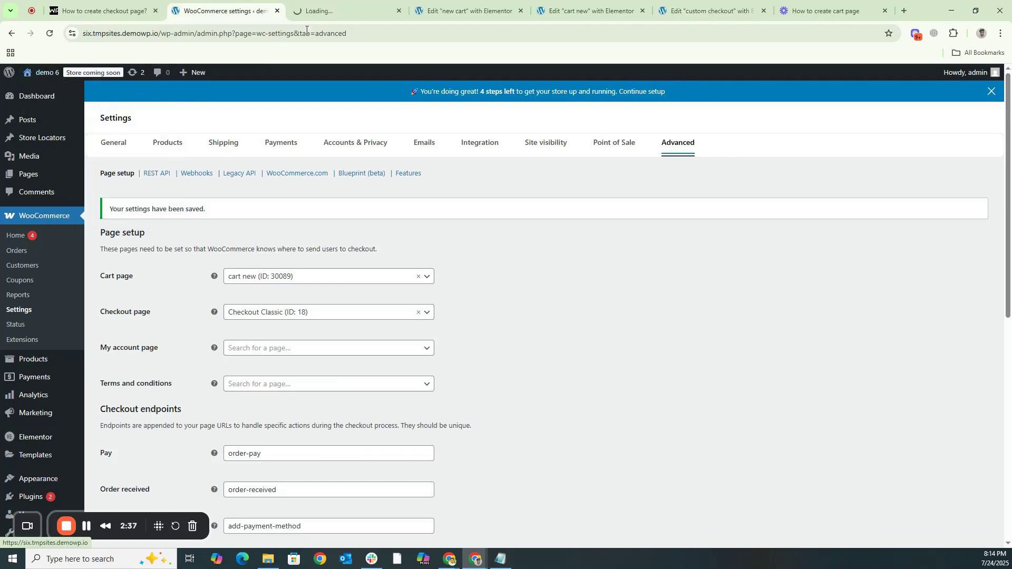
left_click(331, 11)
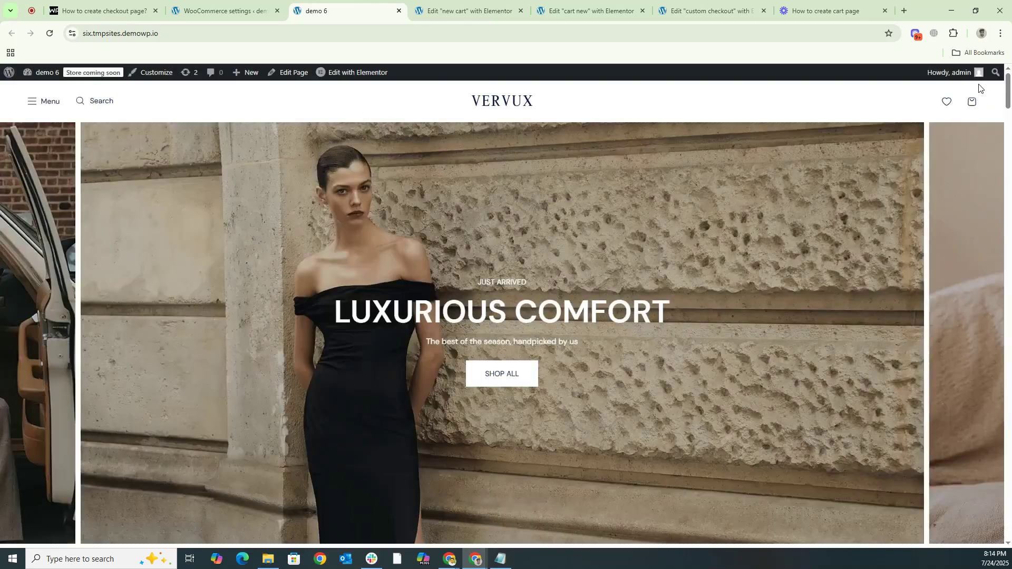
left_click(972, 101)
left_click(855, 507)
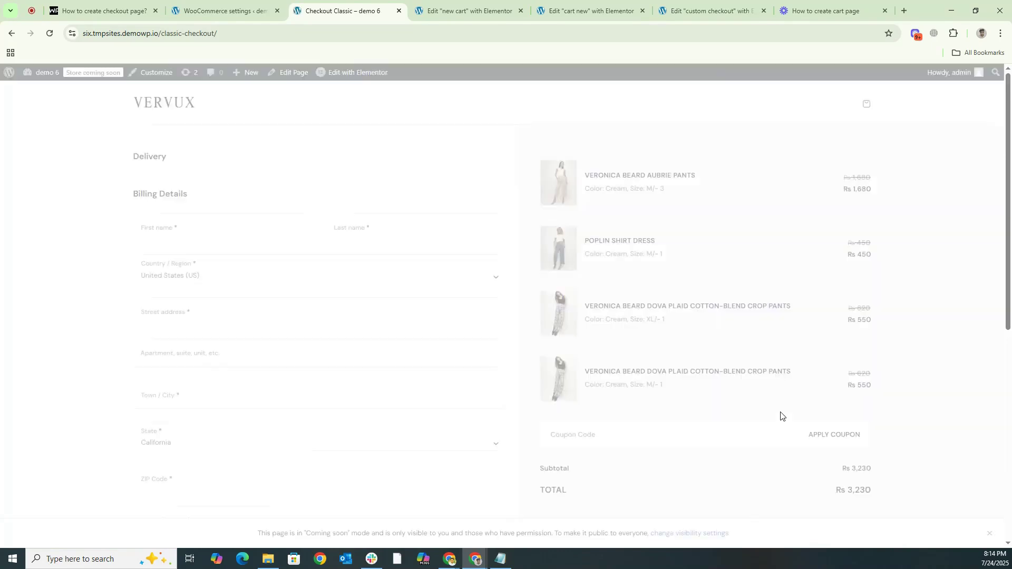
left_click_drag(162, 34, 215, 35)
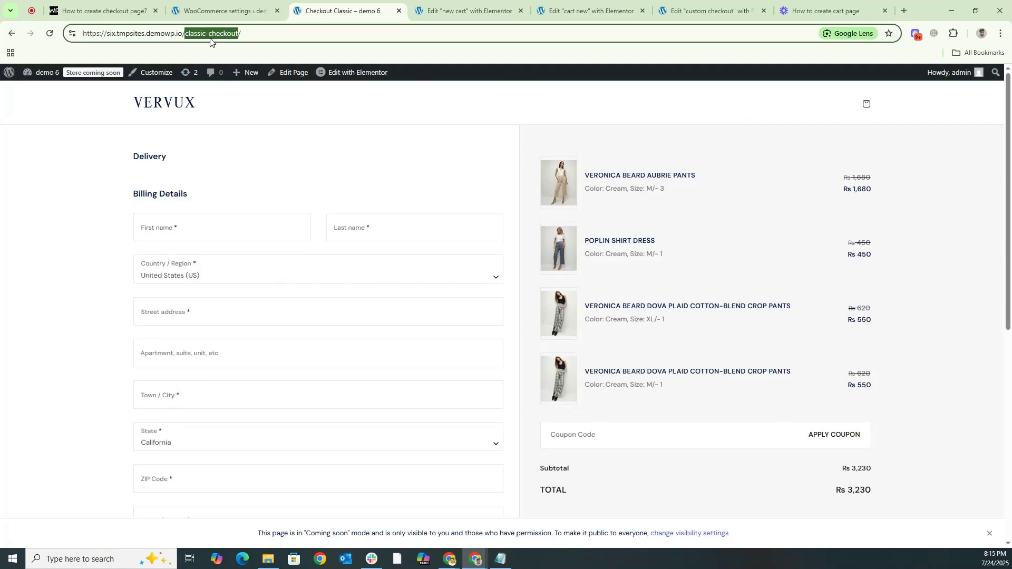
- Open the WordPress admin in a new tab and go to the Advanced page setup of the WooCommerce settings
right_click(9, 73)
left_click(32, 86)
left_click(390, 14)
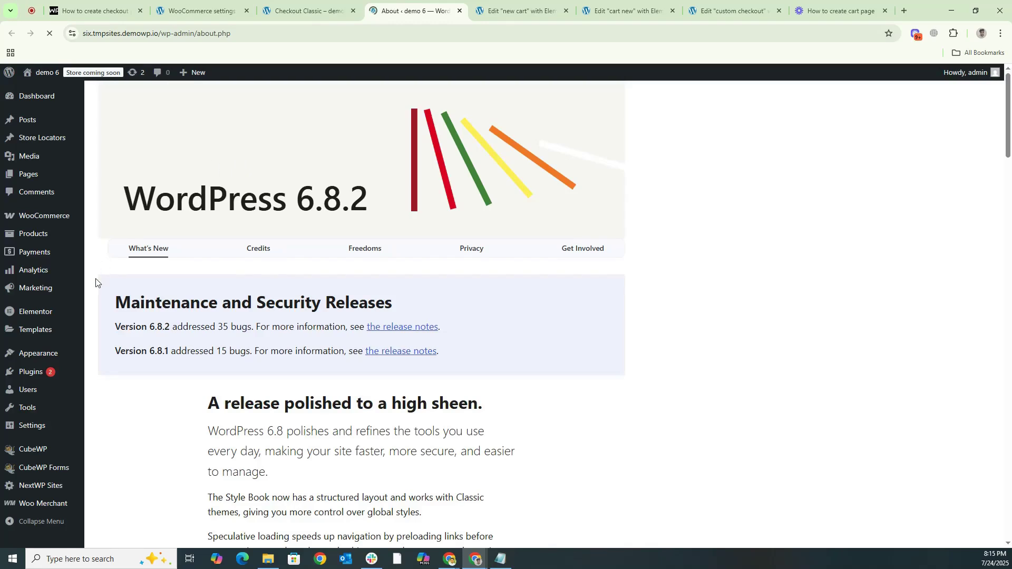
mouse_move(49, 219)
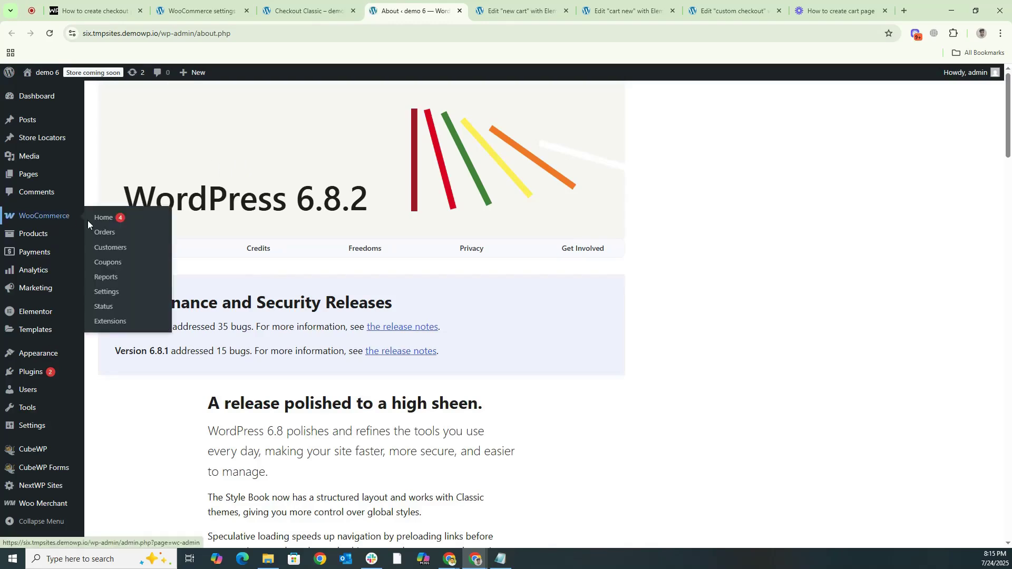
left_click(109, 297)
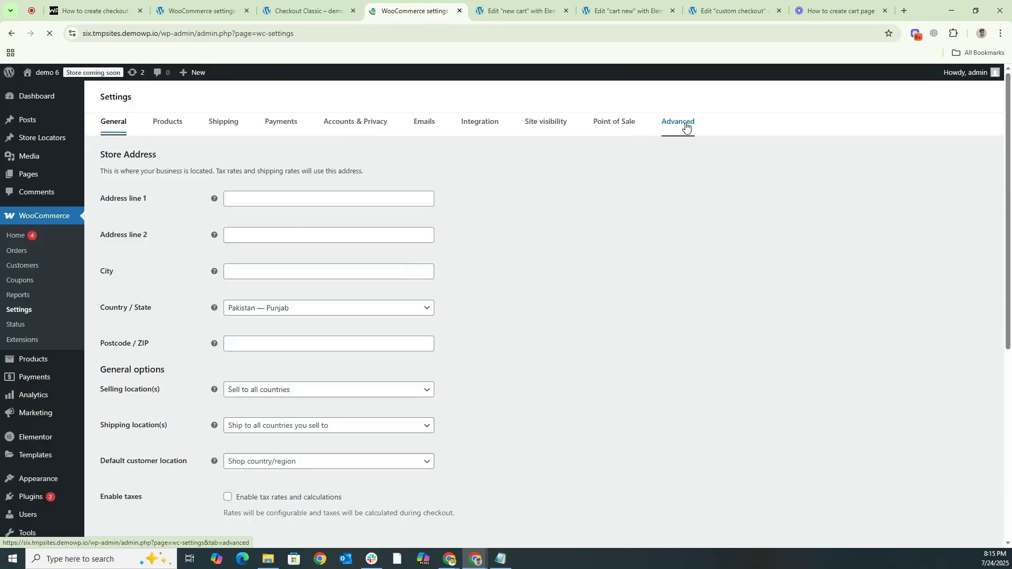
left_click(685, 127)
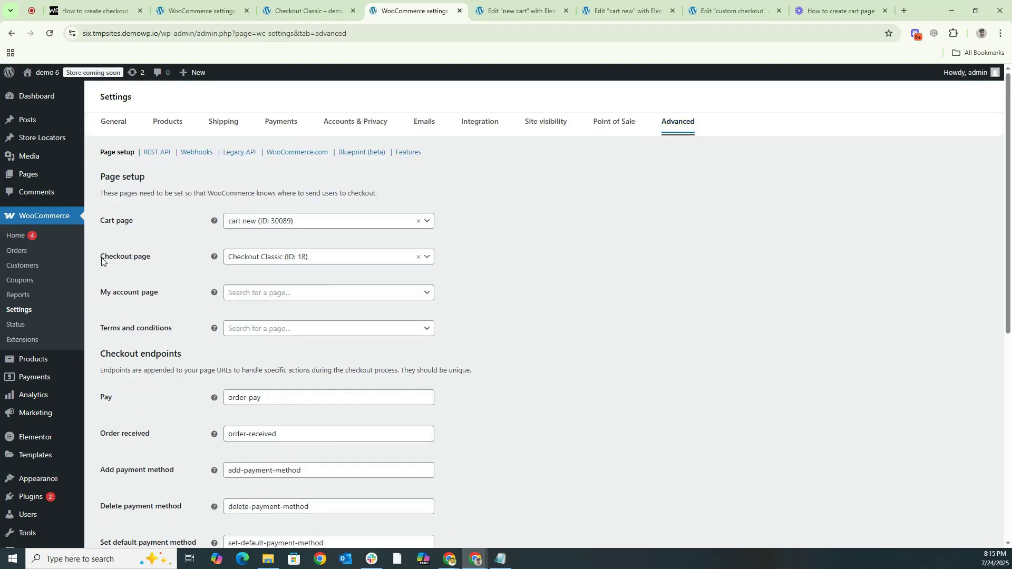
- Assign "custom checkout (ID: 30100)" as the WooCommerce checkout page and save the settings
left_click_drag(100, 283, 151, 285)
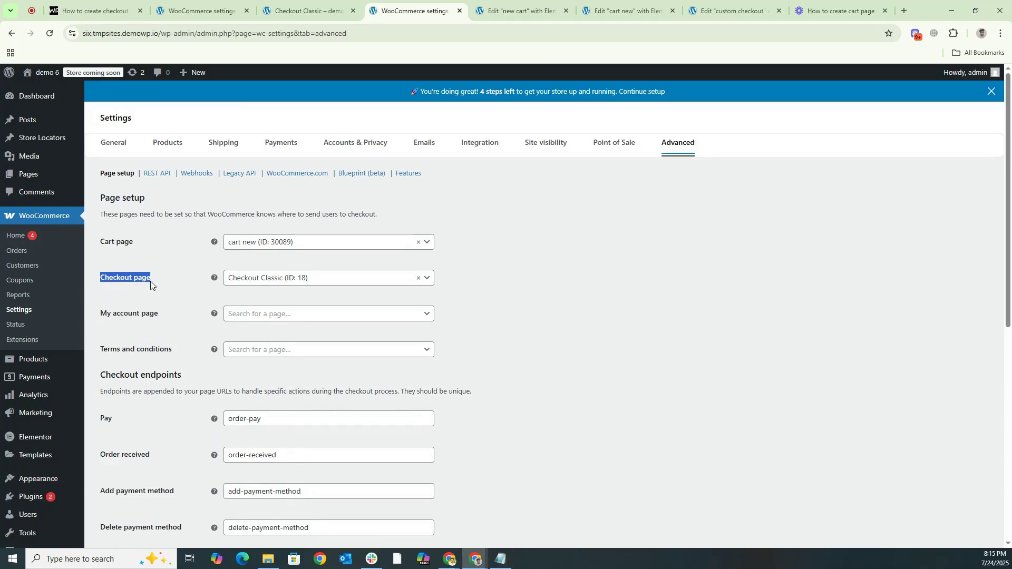
left_click(285, 284)
type("c")
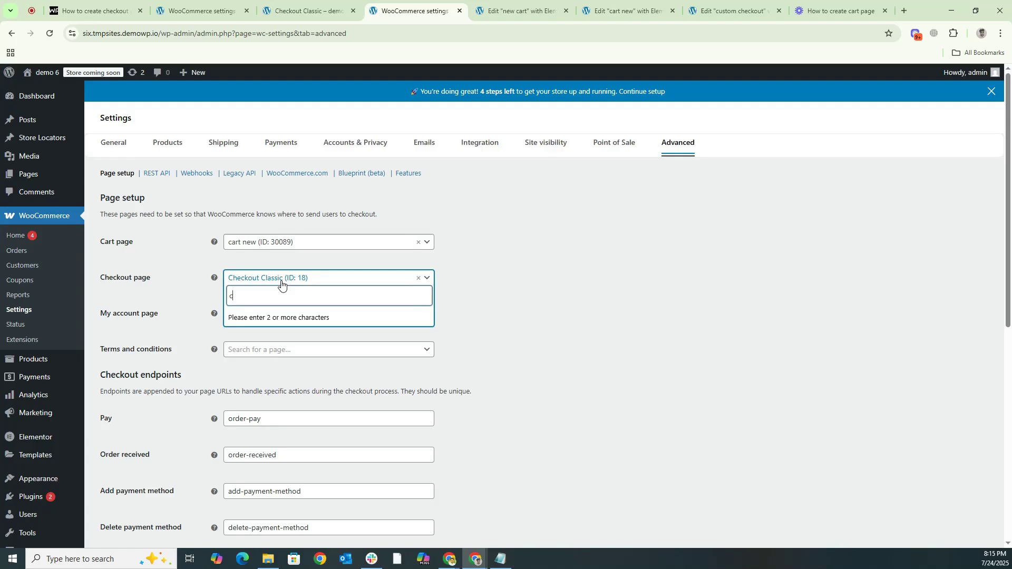
type("ustom")
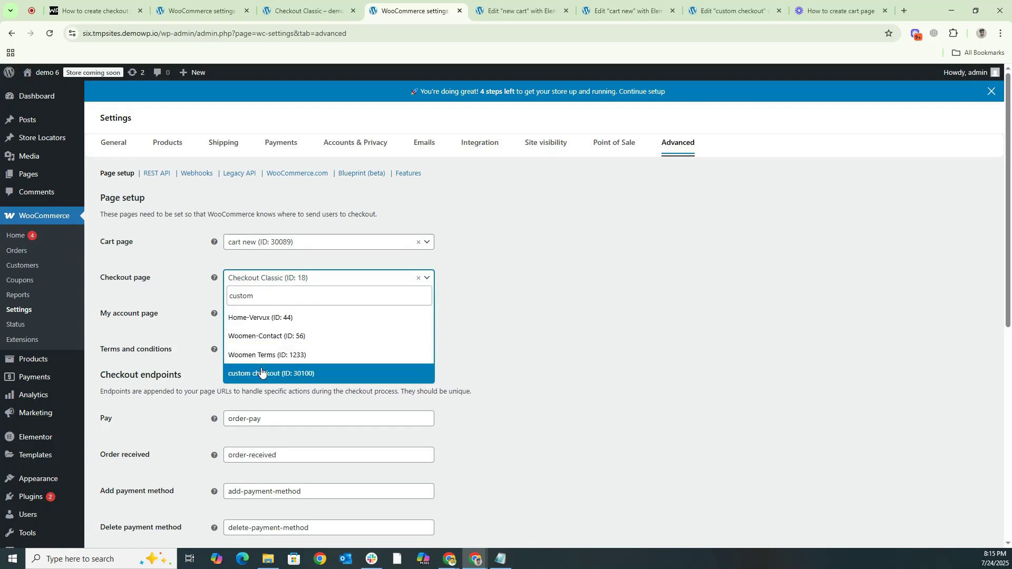
left_click(268, 374)
scroll(158, 411, "down", 8)
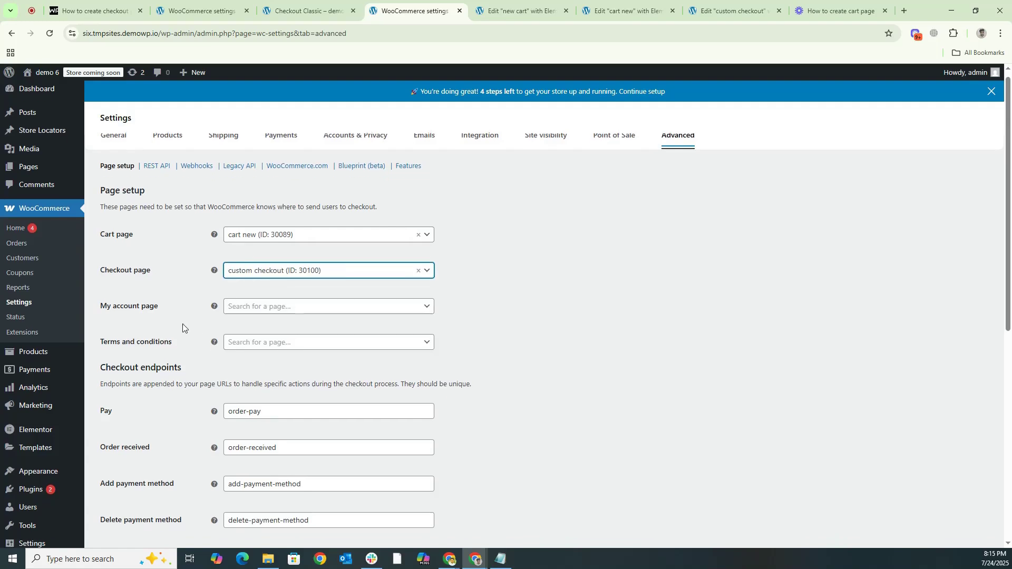
left_click(141, 527)
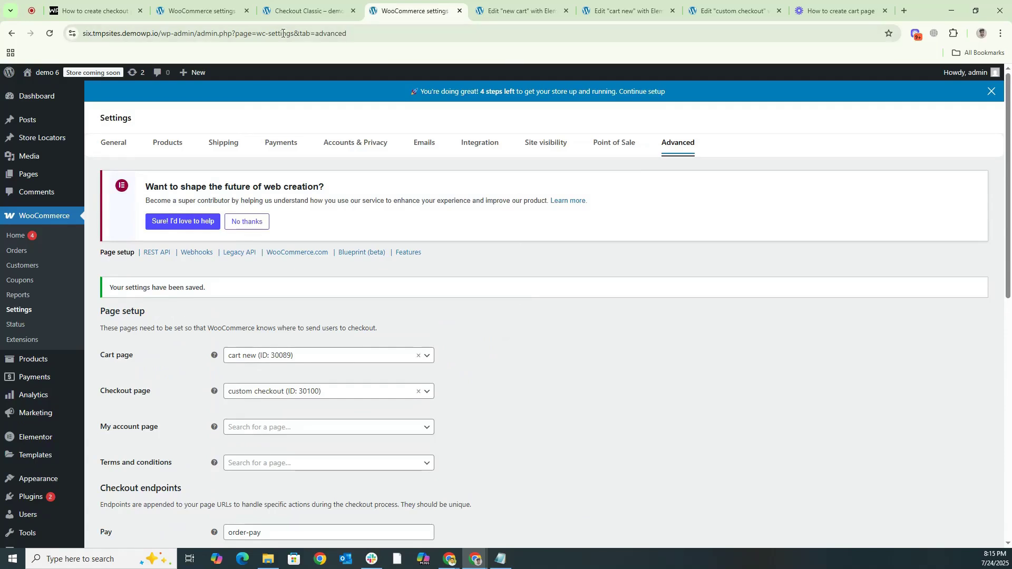
- Return to the storefront home, proceed from the shopping bag to checkout, and examine the page's address and full layout
left_click(290, 13)
left_click(172, 109)
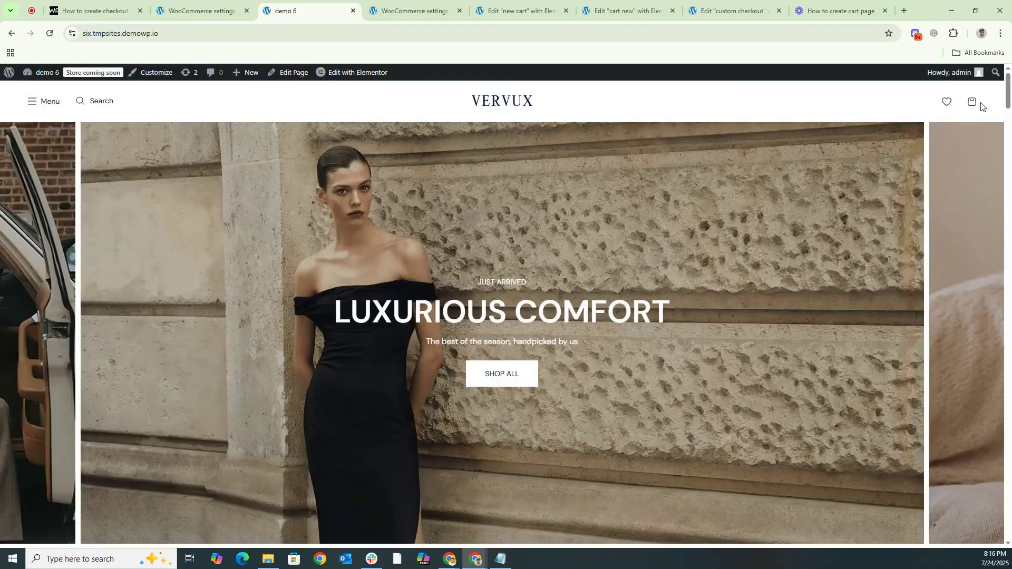
left_click(975, 104)
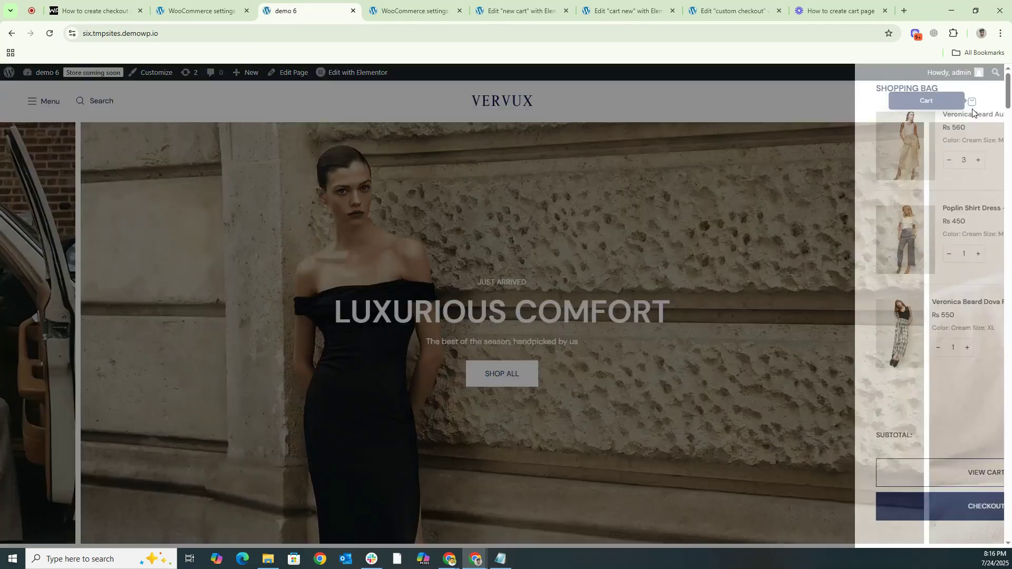
left_click(869, 513)
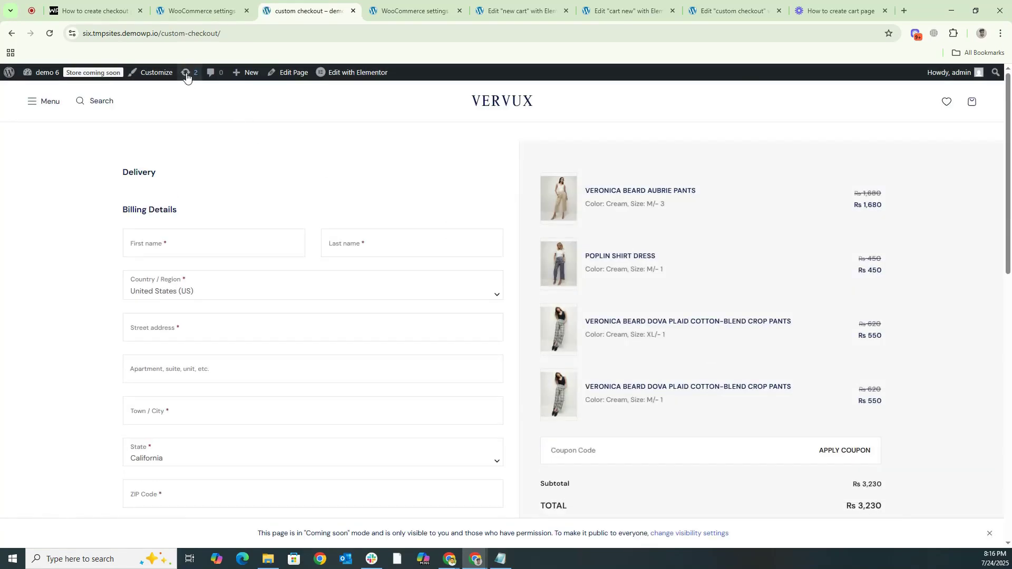
left_click_drag(161, 33, 241, 33)
scroll(469, 208, "down", 1)
scroll(470, 207, "down", 8)
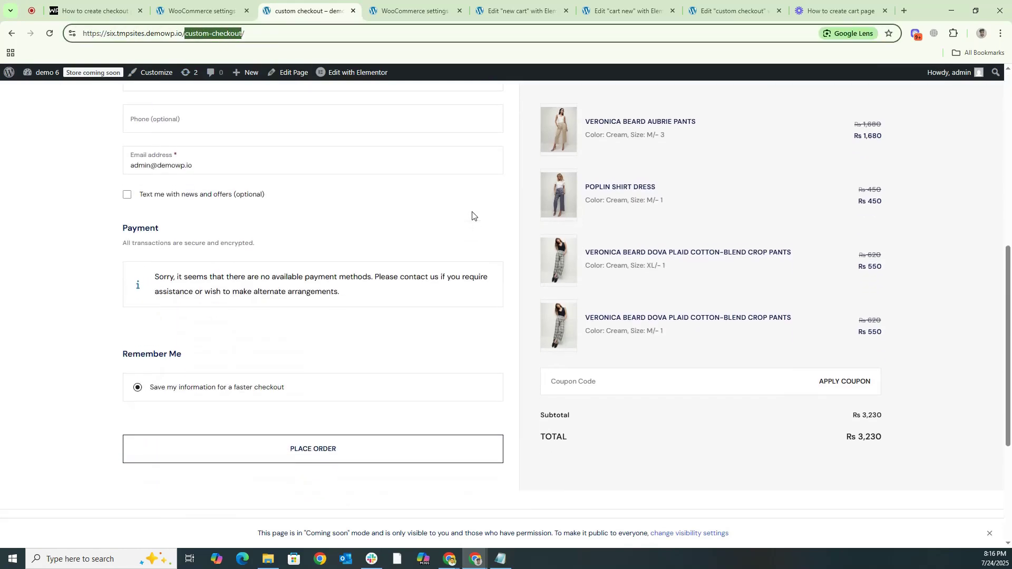
scroll(472, 217, "up", 3)
scroll(472, 217, "up", 3)
scroll(262, 174, "down", 6)
scroll(330, 343, "up", 5)
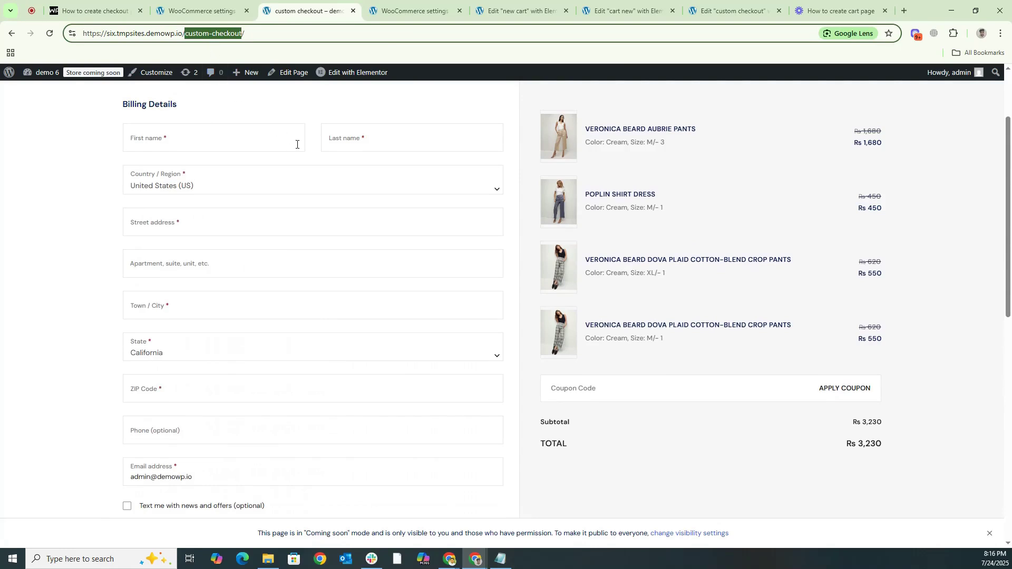
- Return to the WordPress admin and open the Woo Merchant plugin's settings
left_click(196, 12)
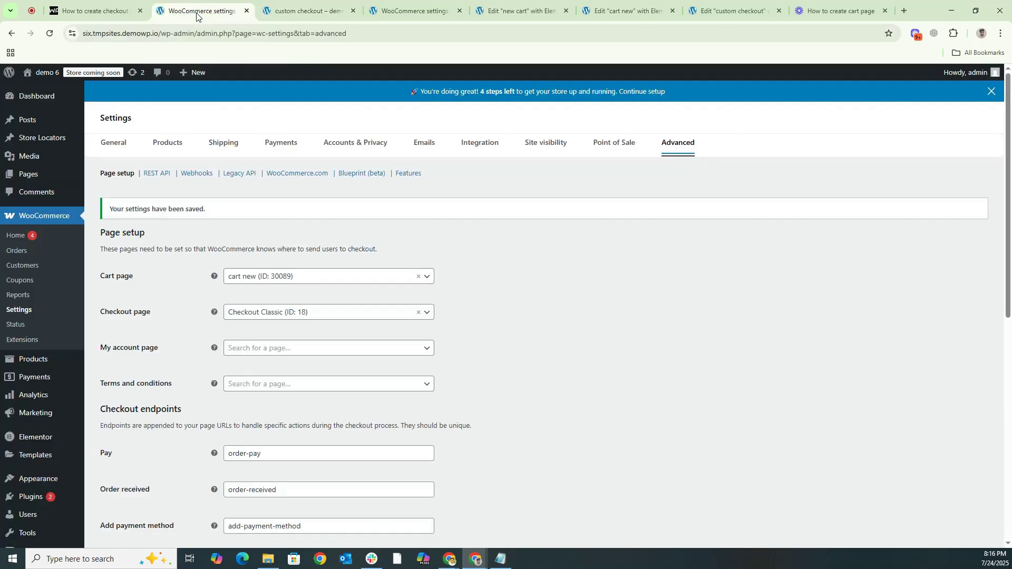
scroll(32, 337, "down", 6)
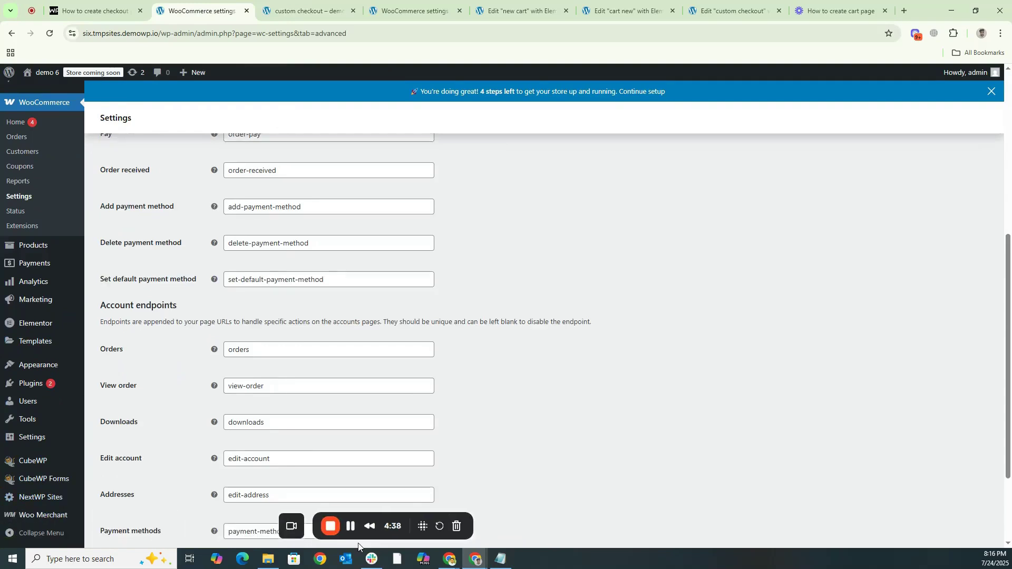
scroll(37, 519, "down", 1)
left_click(33, 517)
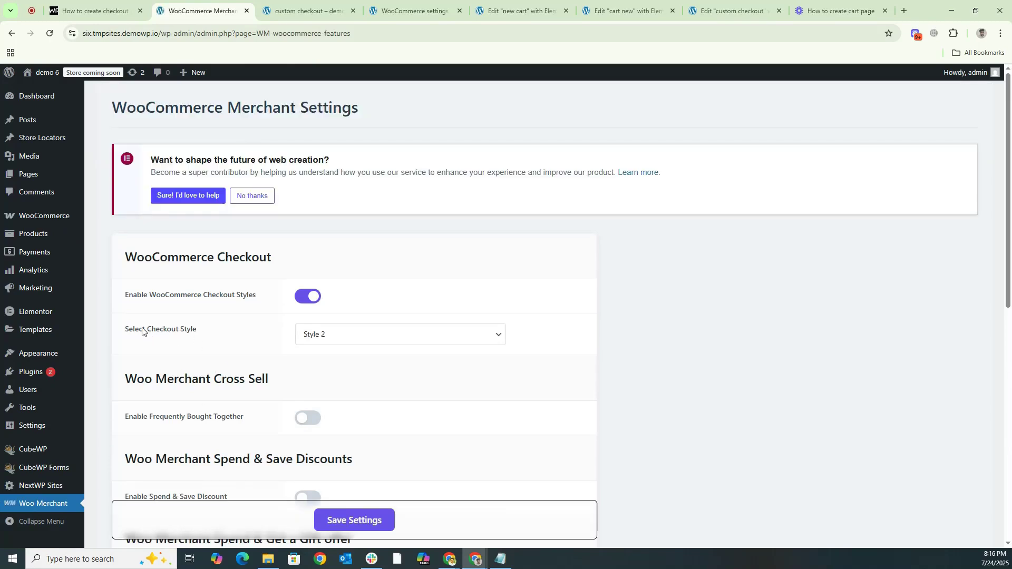
- Set the WooCommerce checkout style to Style 1 and save the Woo Merchant settings
left_click_drag(124, 330, 200, 333)
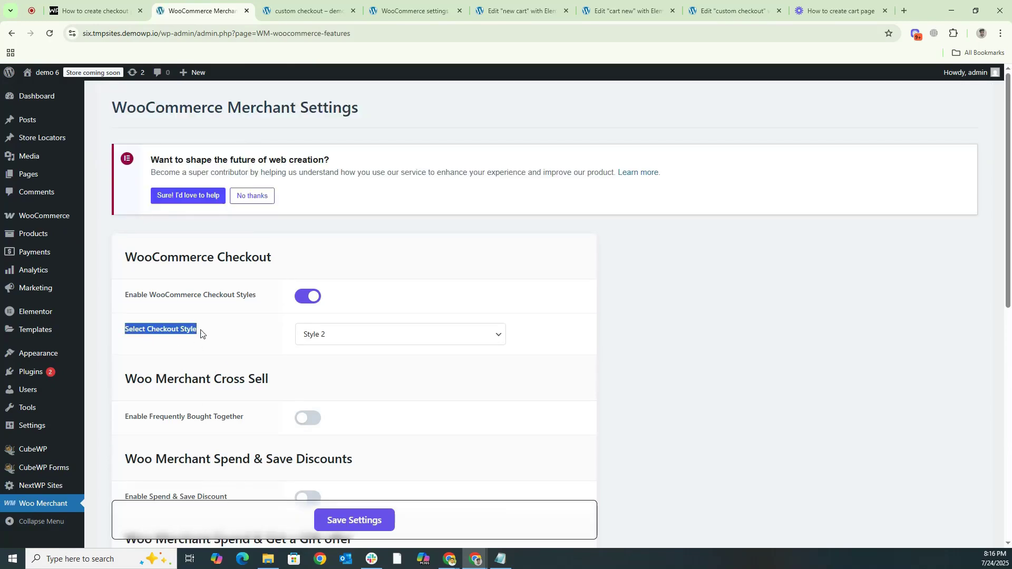
left_click(352, 337)
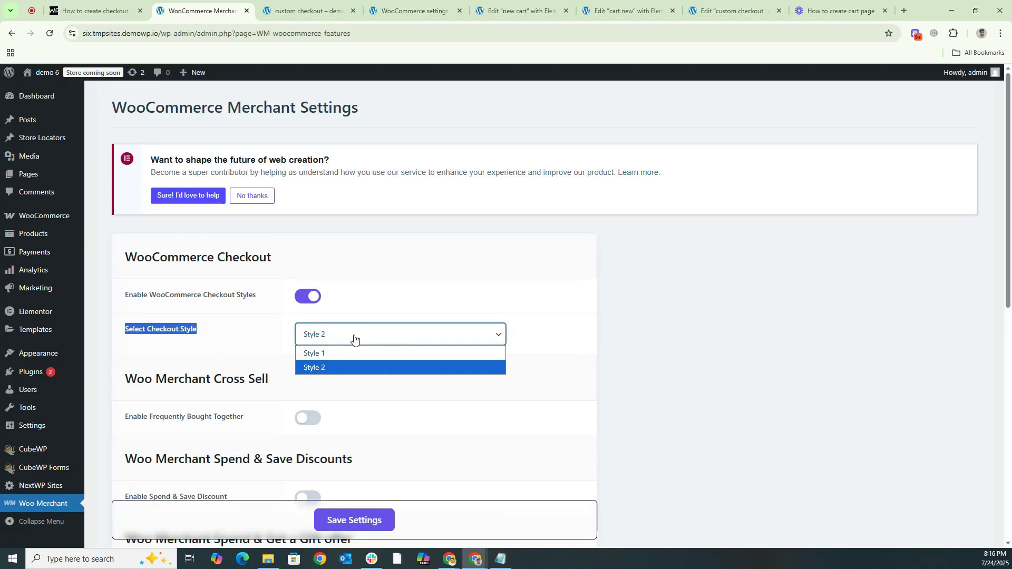
left_click(321, 357)
scroll(207, 343, "down", 9)
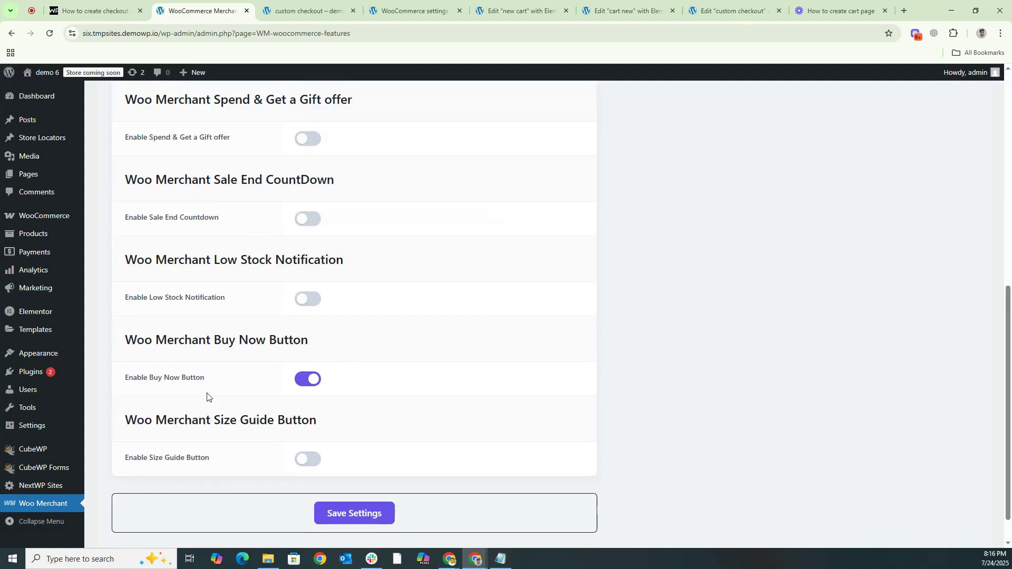
left_click(343, 479)
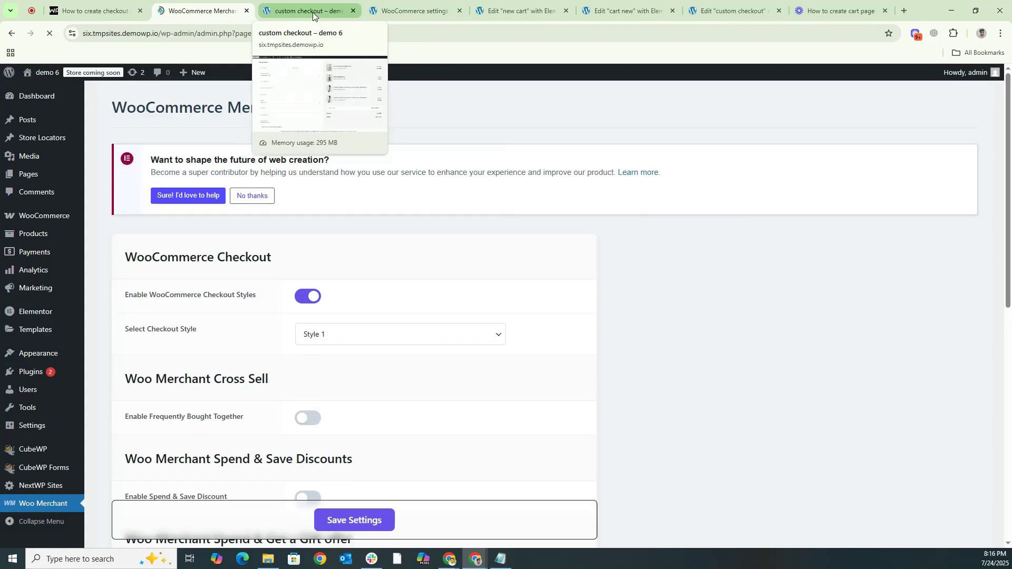
- Reload the custom checkout page on the storefront and examine its layout in the new checkout style
left_click(312, 11)
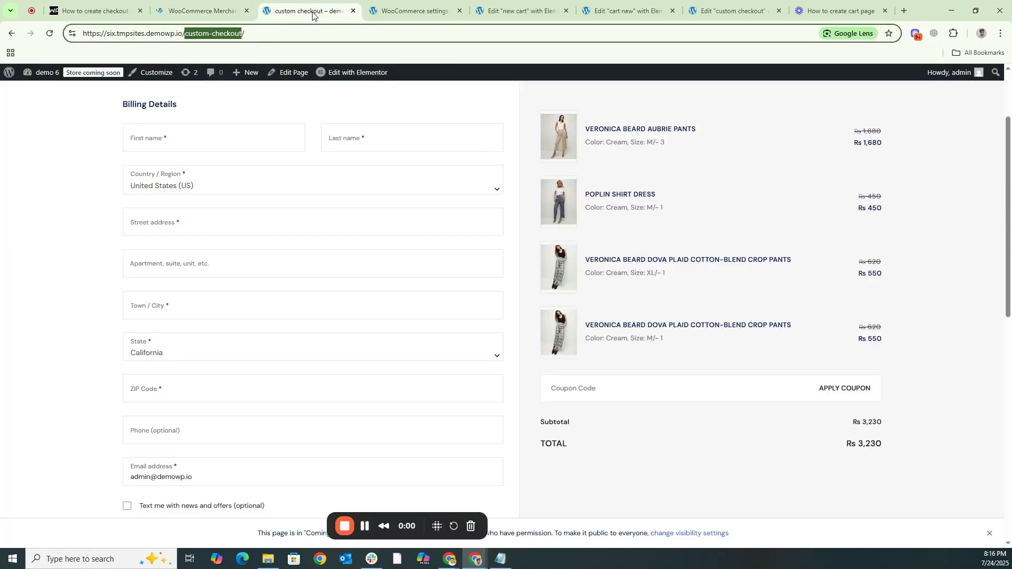
left_click(55, 32)
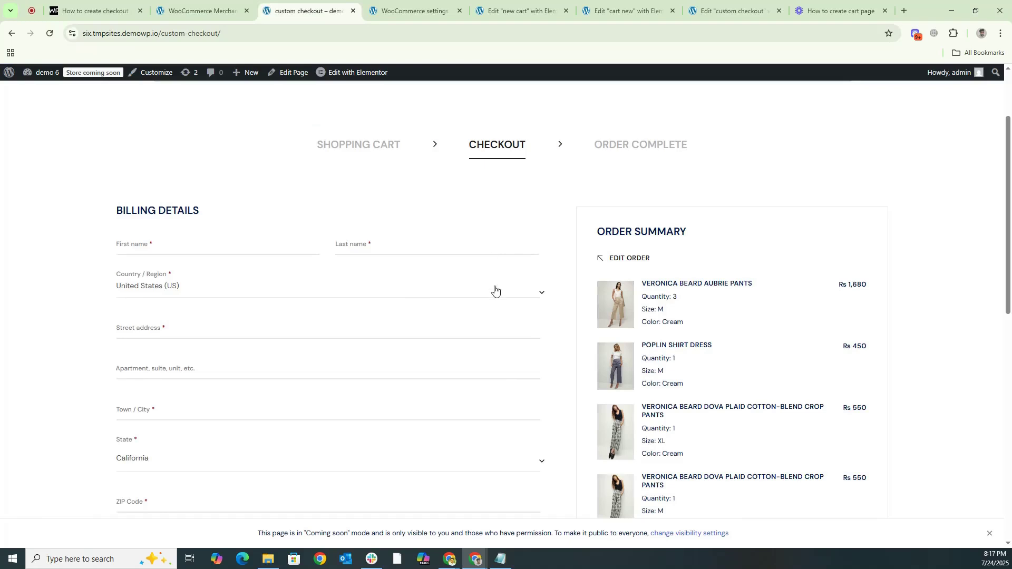
scroll(494, 299, "down", 5)
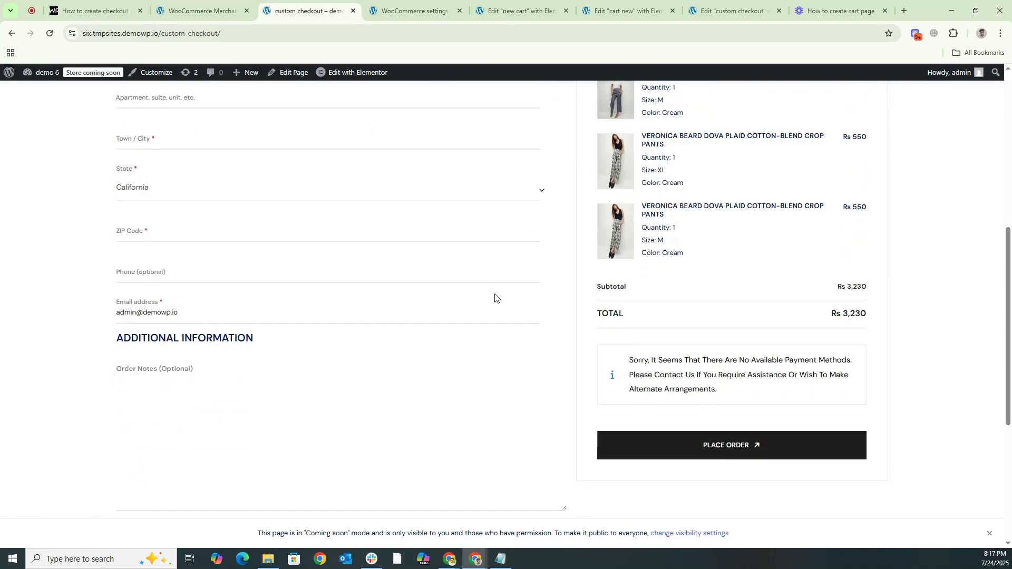
scroll(494, 298, "down", 1)
scroll(509, 332, "up", 1)
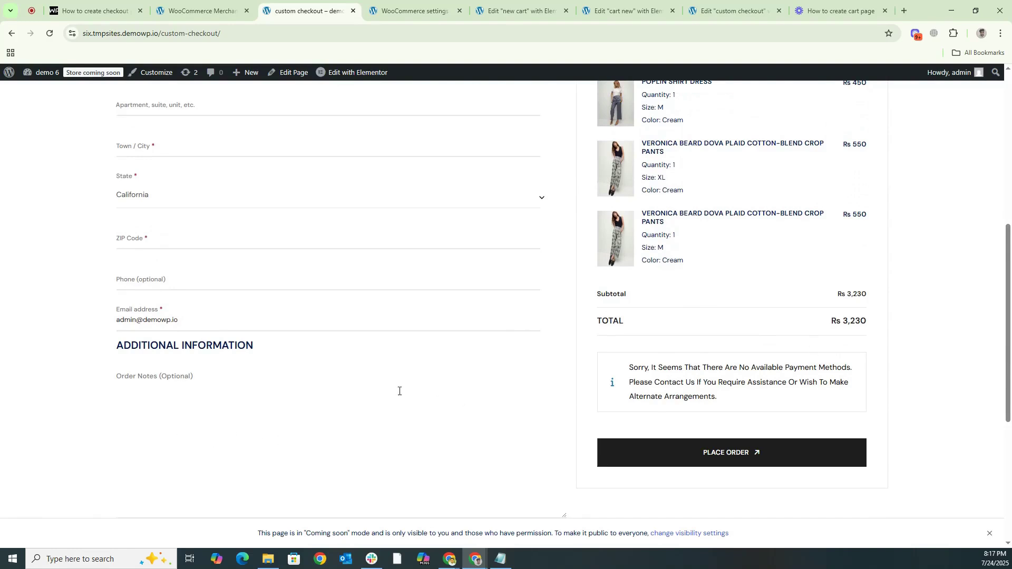
scroll(399, 391, "up", 4)
- Review the checkout style options in the Woo Merchant settings, and look through the storefront checkout page down to its footer
left_click(187, 2)
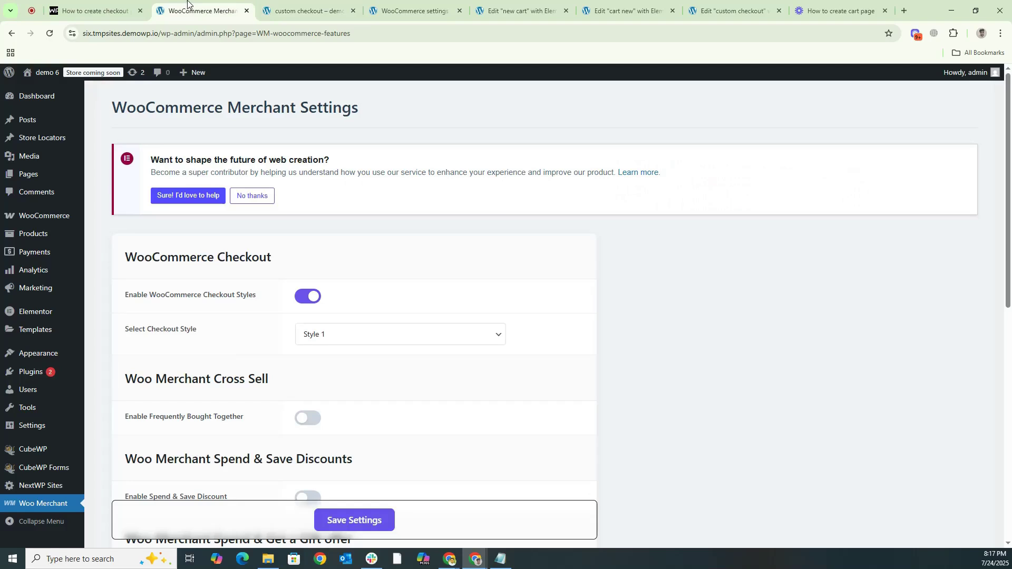
left_click_drag(138, 293, 307, 298)
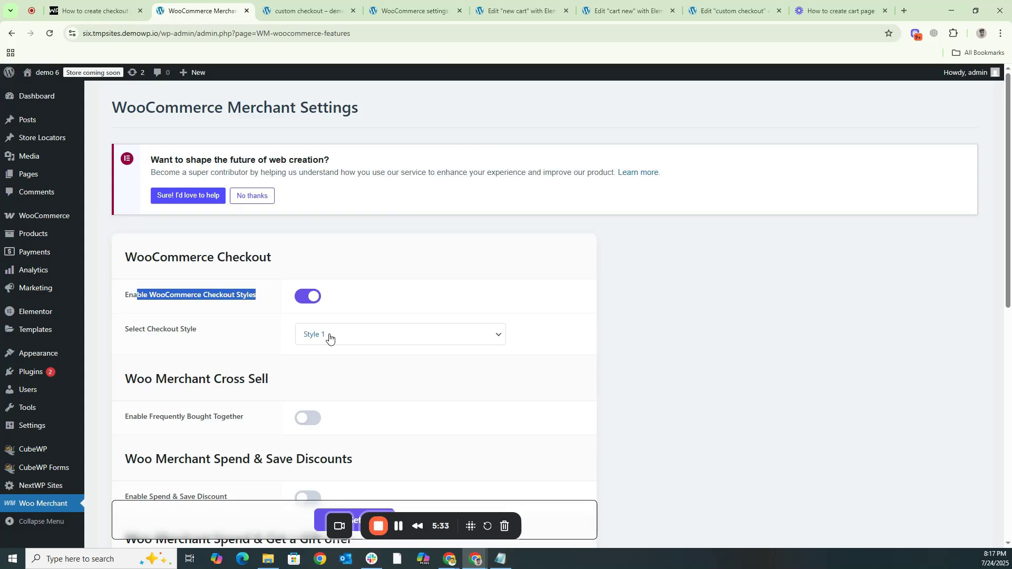
left_click(305, 10)
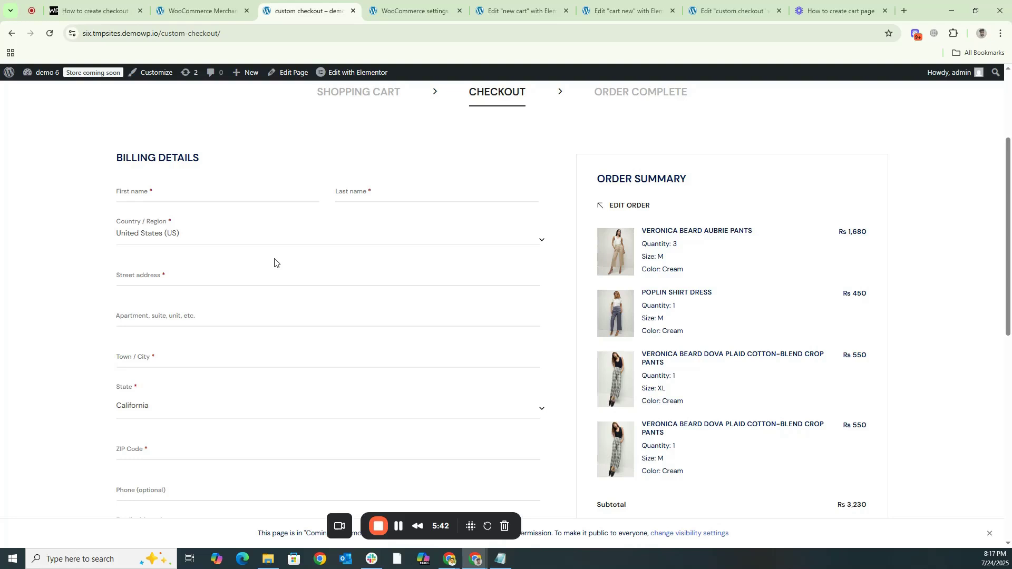
scroll(274, 263, "down", 8)
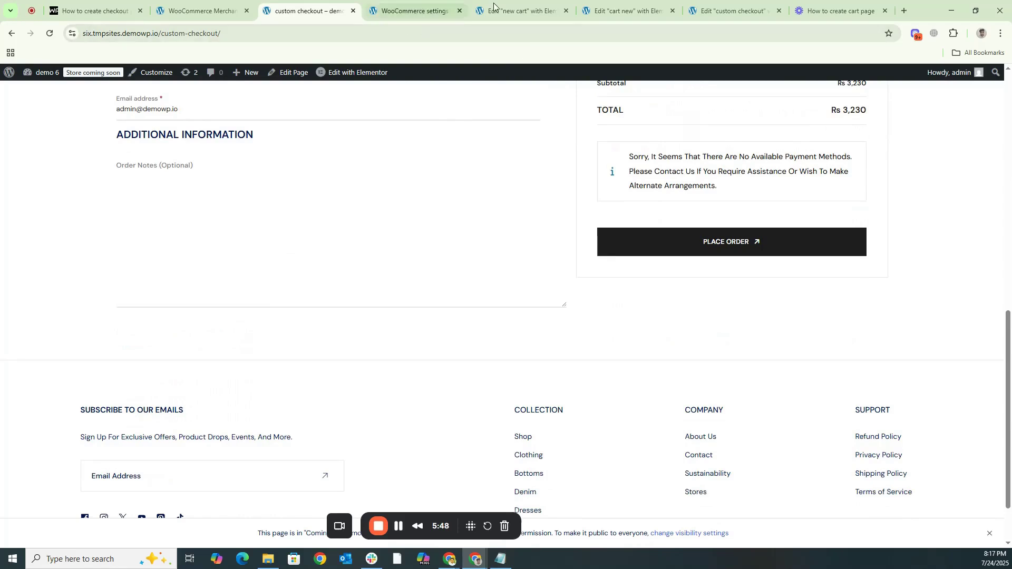
- In the Elementor editor for the custom checkout page, search the widgets for "post" and add a CubeWP Taxonomy widget below the checkout form
left_click(708, 11)
scroll(341, 278, "down", 5)
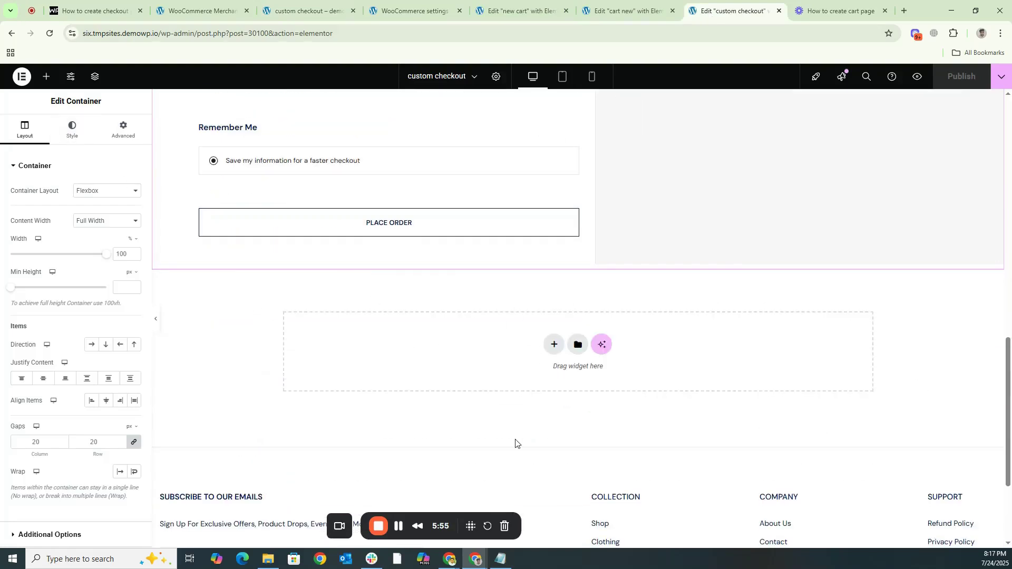
left_click(48, 78)
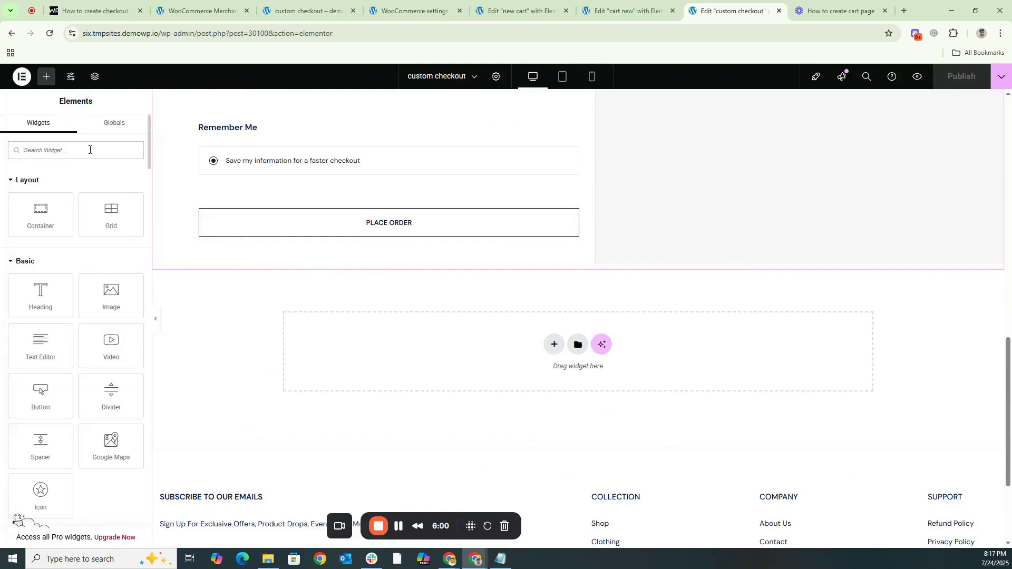
type("post")
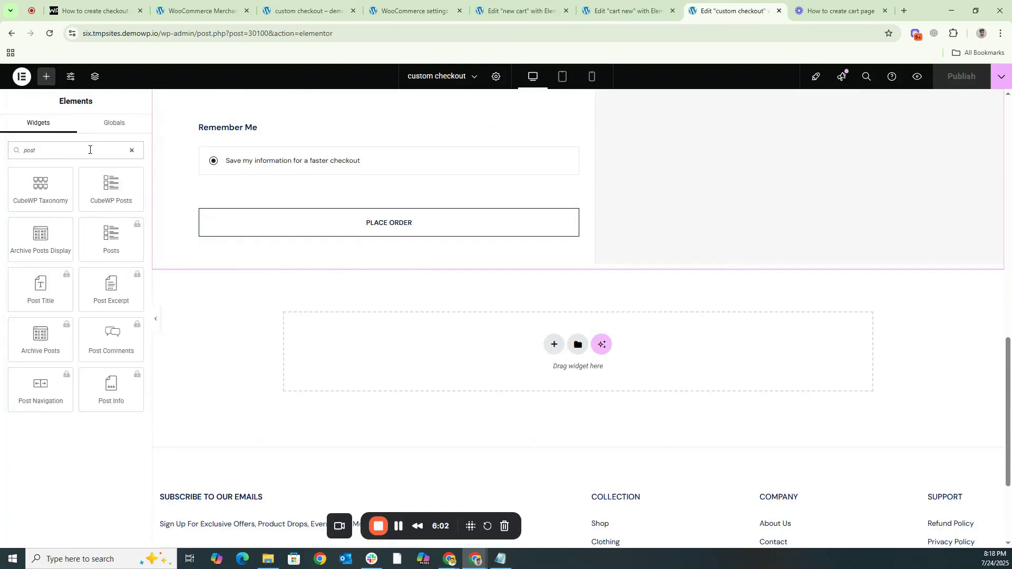
left_click_drag(34, 188, 547, 350)
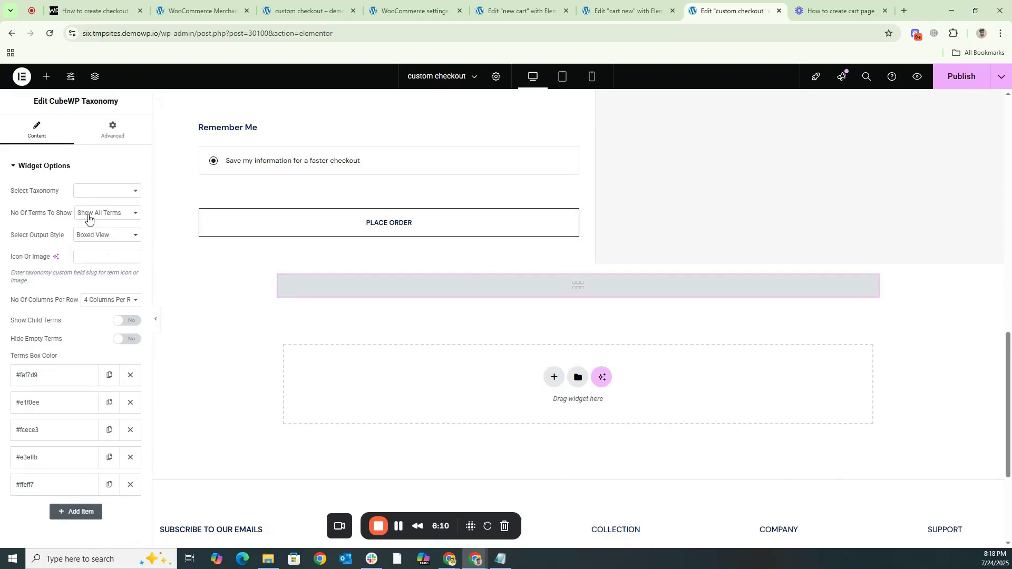
- Set the CubeWP Taxonomy widget's taxonomy to Product categories and publish the page
left_click(94, 192)
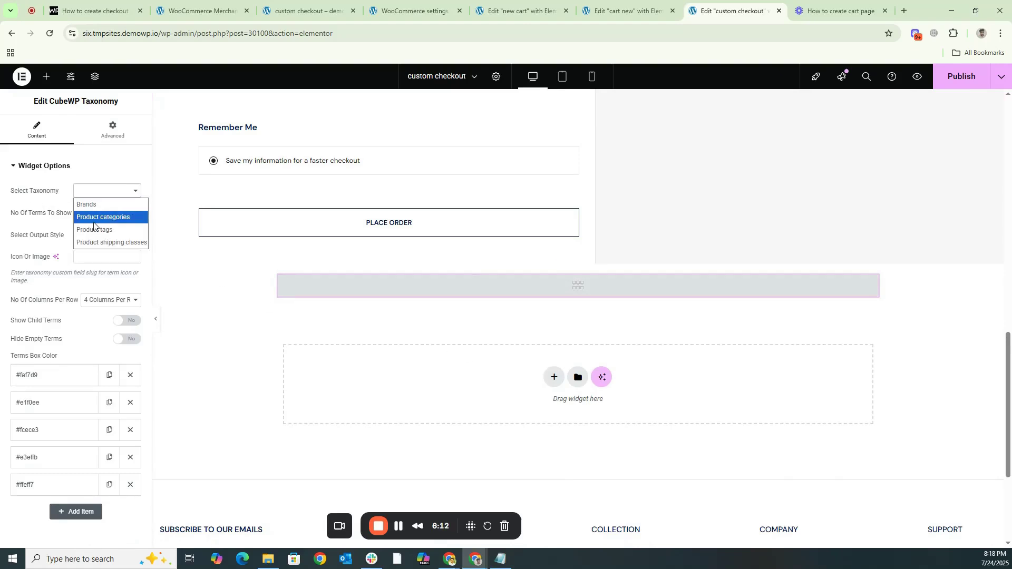
left_click(94, 220)
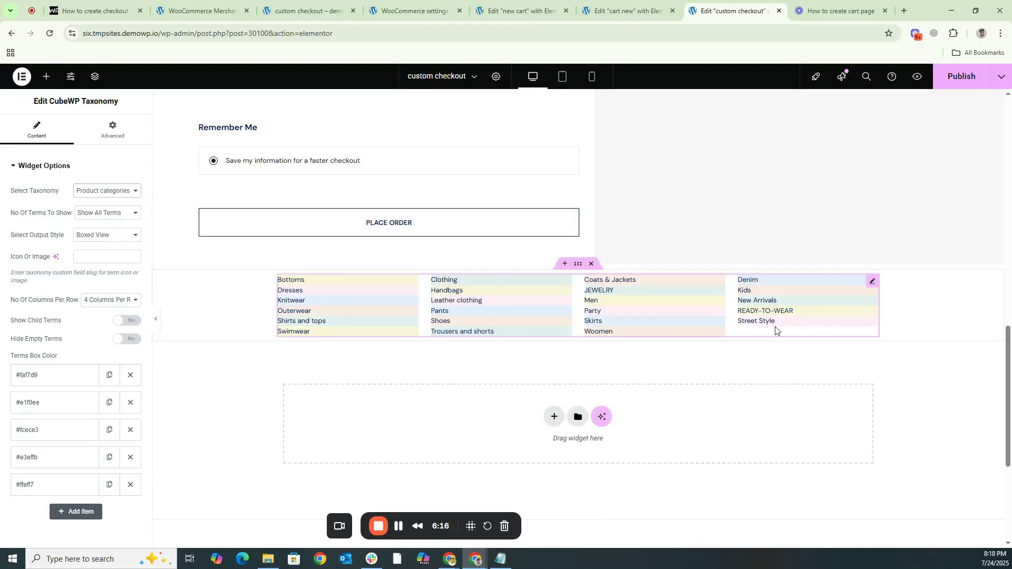
left_click(963, 77)
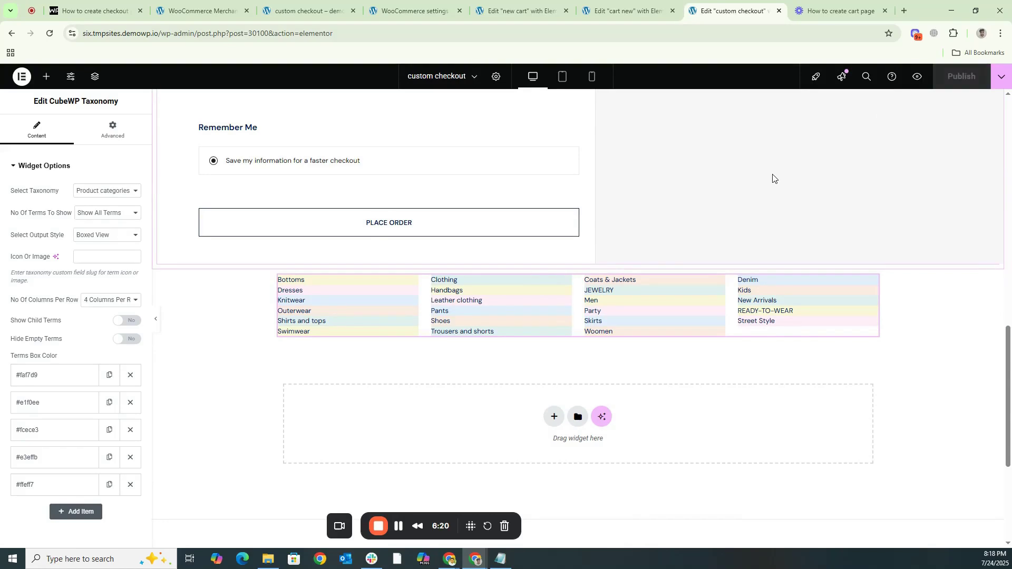
- Reload the storefront checkout page and examine the product category boxes below the checkout form
left_click(306, 12)
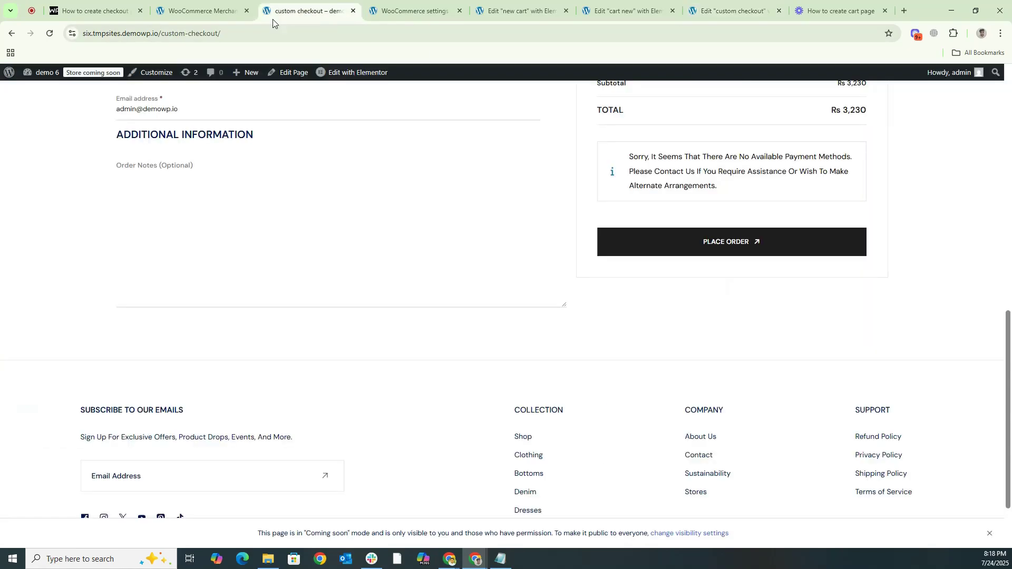
left_click(50, 34)
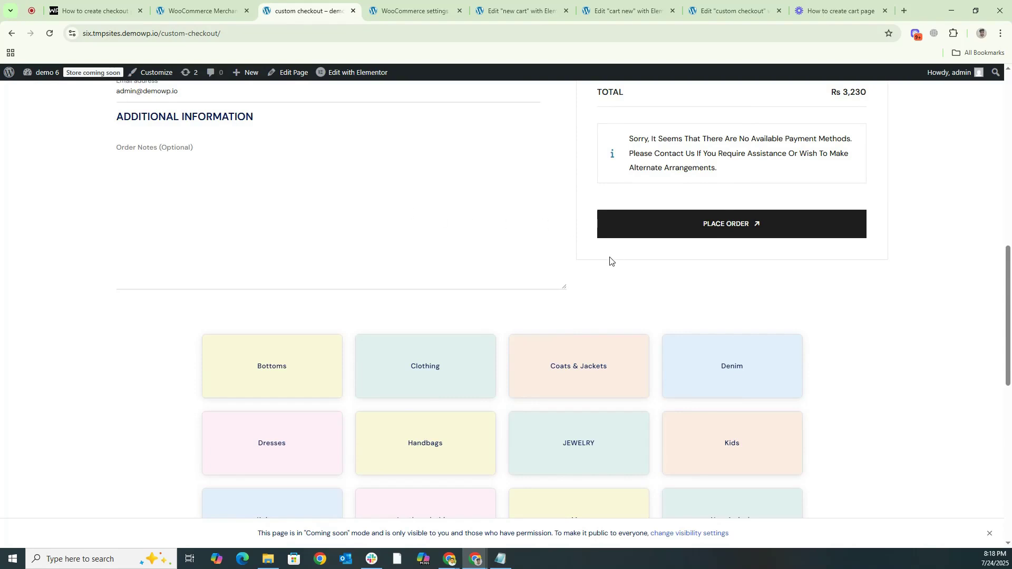
scroll(608, 256, "up", 5)
scroll(609, 257, "up", 5)
scroll(609, 257, "down", 8)
scroll(576, 372, "down", 8)
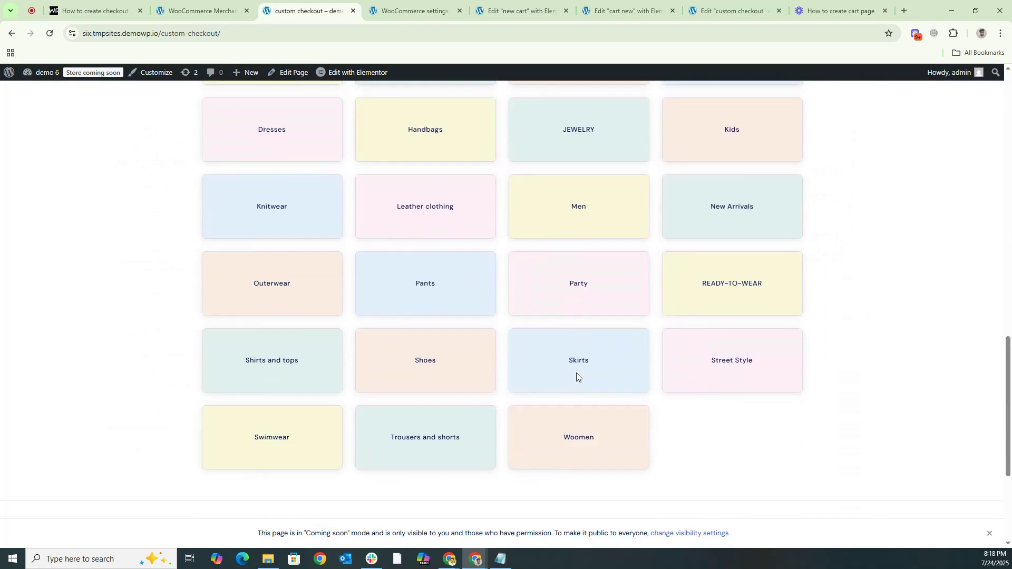
scroll(389, 270, "up", 4)
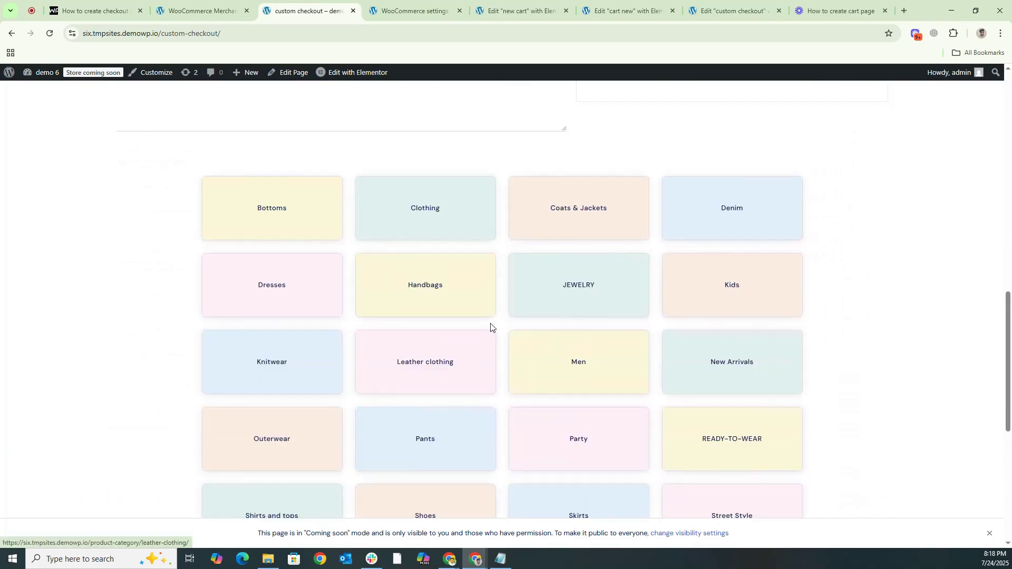
scroll(492, 328, "up", 6)
scroll(490, 327, "up", 7)
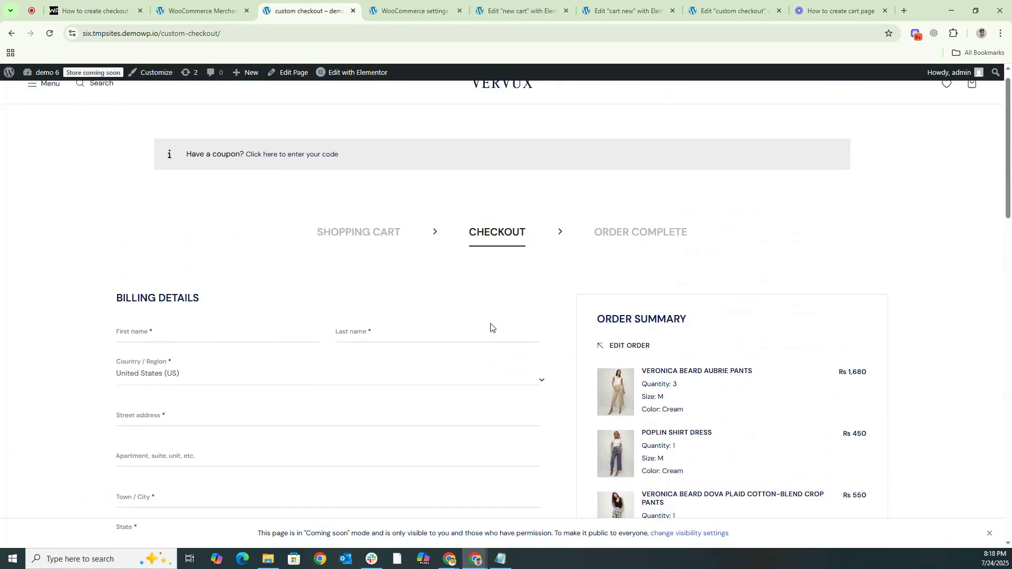
- Review the billing details form, order summary and order placement area on the storefront checkout page
scroll(491, 327, "down", 2)
scroll(491, 330, "up", 1)
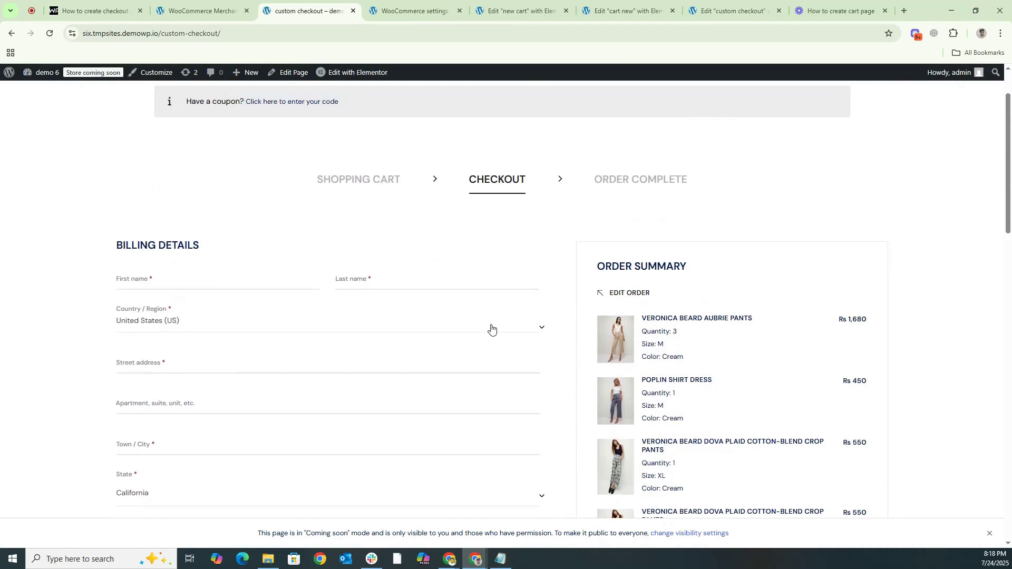
scroll(491, 327, "down", 4)
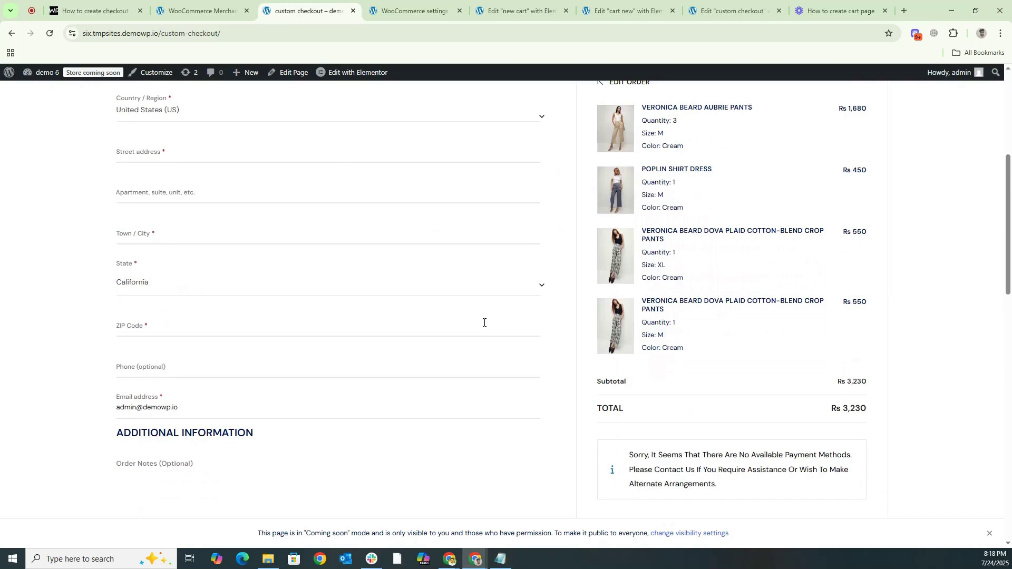
scroll(483, 322, "up", 3)
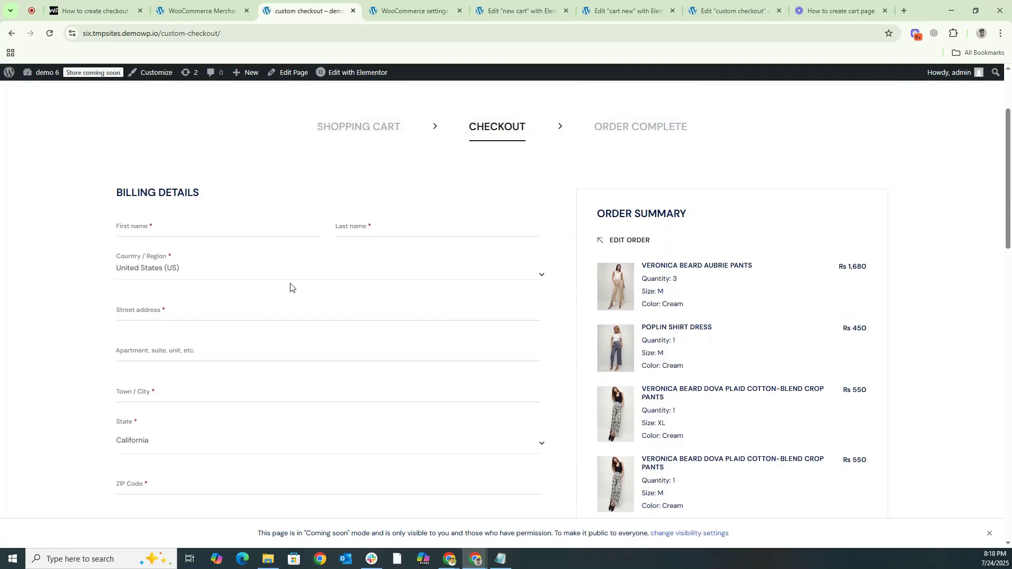
scroll(417, 300, "down", 5)
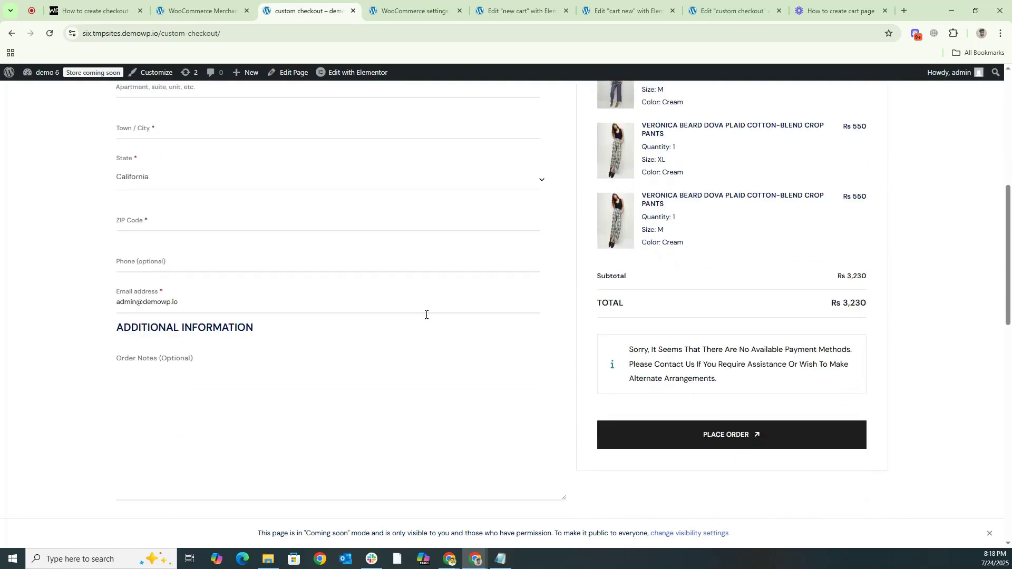
left_click(711, 443)
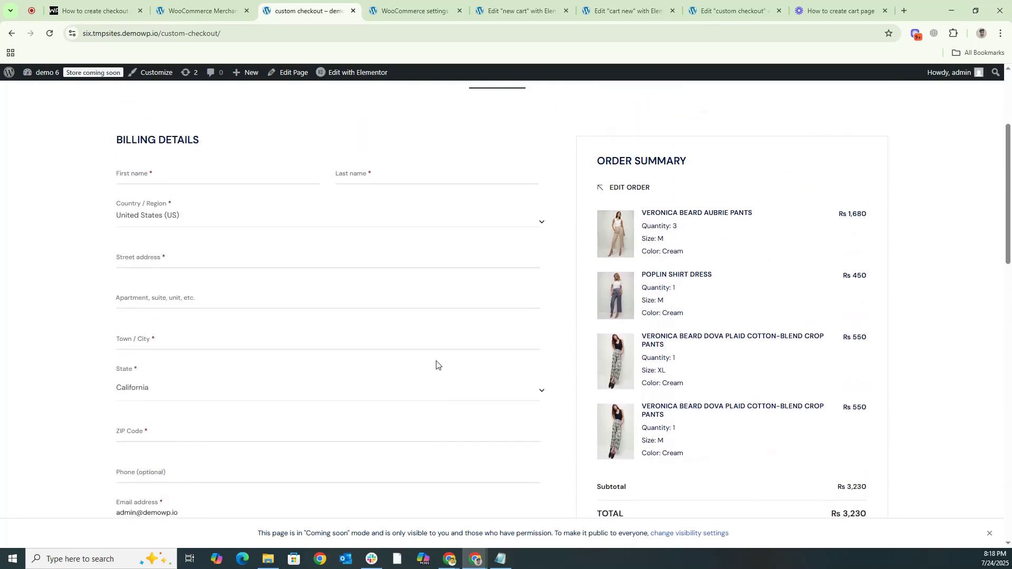